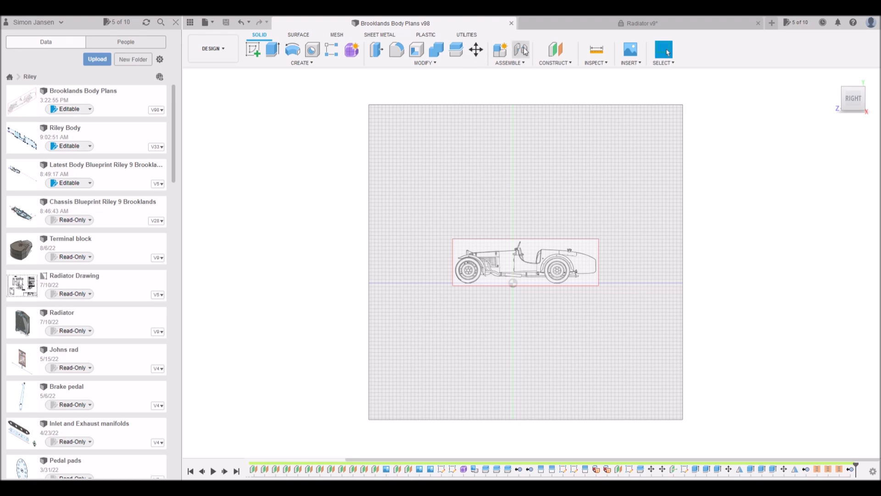
Step: Open the Radiator design and examine the front face of the radiator at different zoom levels
left_click(577, 28)
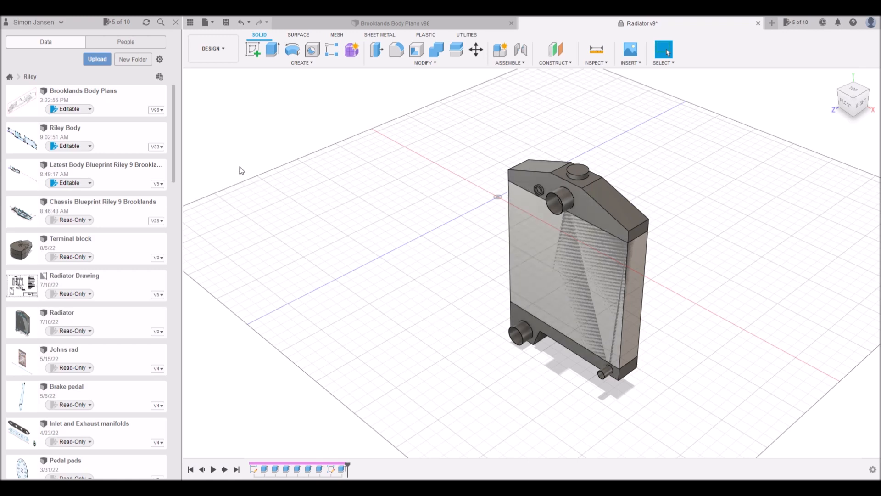
left_click(268, 210)
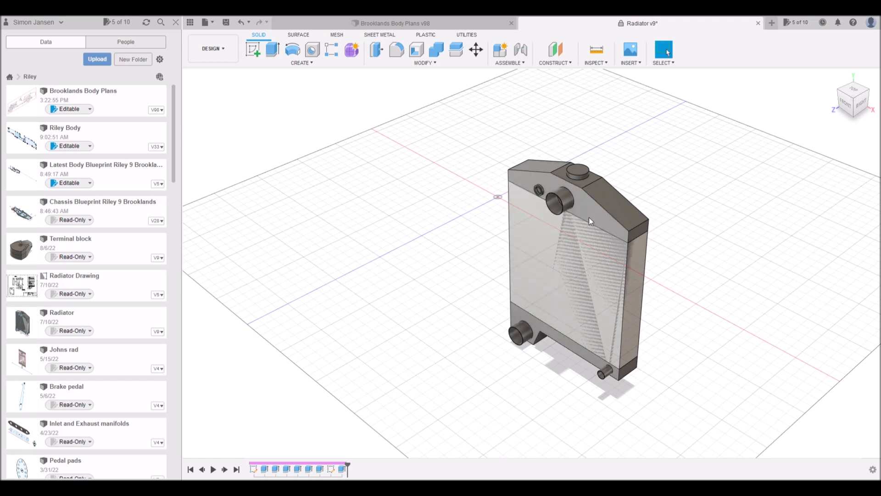
left_click(581, 209)
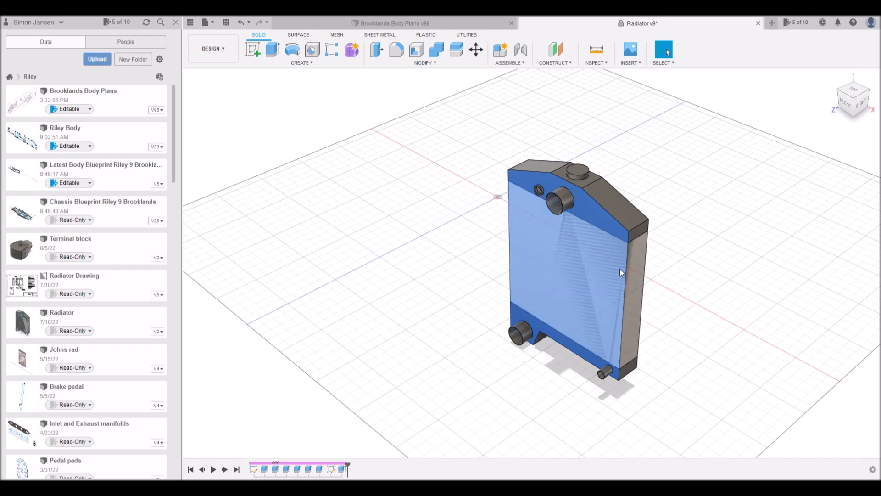
scroll(572, 172, "up", 5)
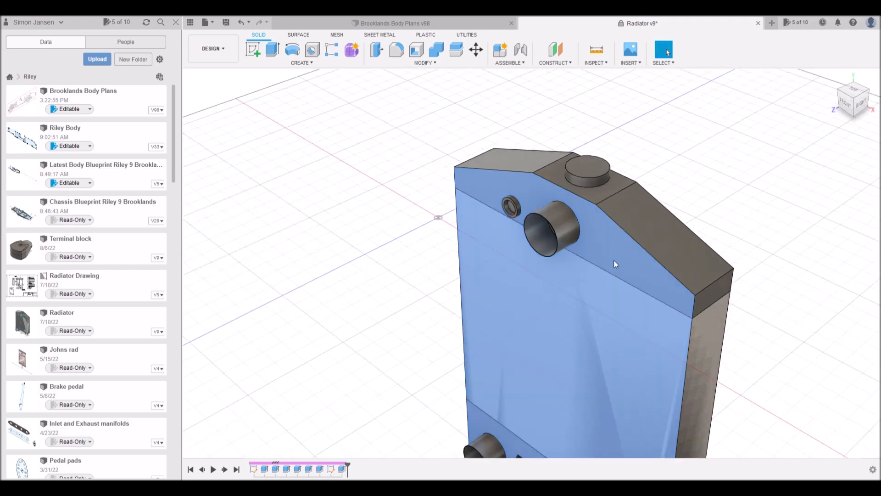
scroll(614, 263, "down", 5)
left_click(616, 264)
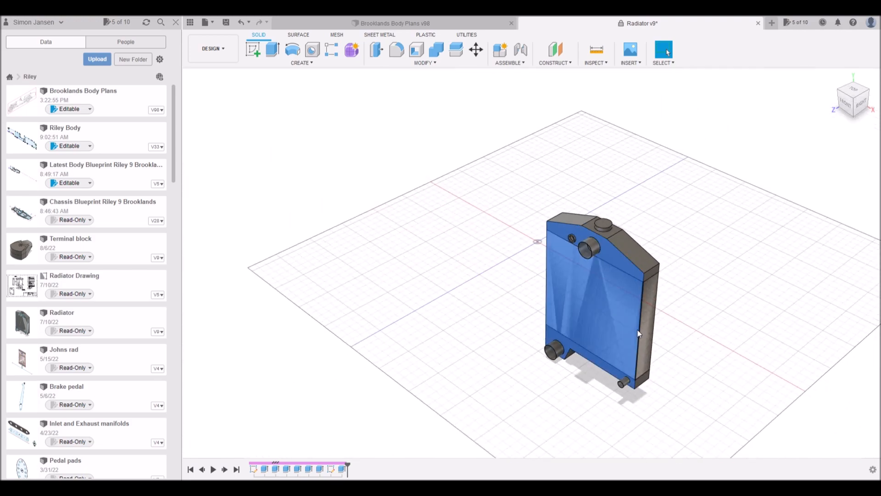
scroll(636, 303, "down", 5)
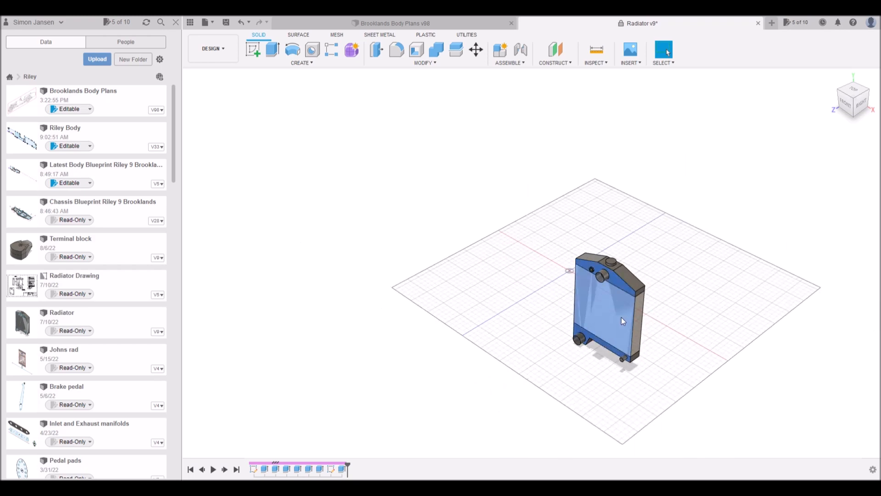
scroll(591, 232, "up", 3)
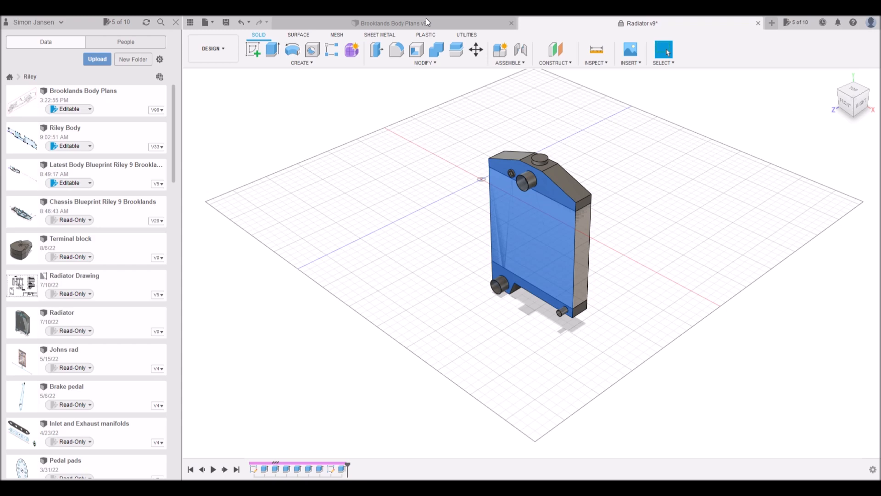
Step: Return to the Brooklands Body Plans design and show the front, top and additional side blueprint canvases around the side view
left_click(428, 19)
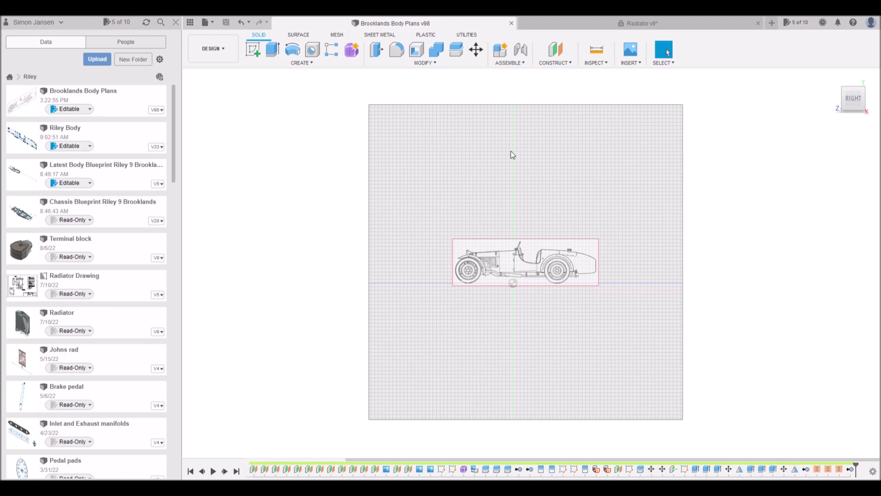
scroll(500, 248, "up", 3)
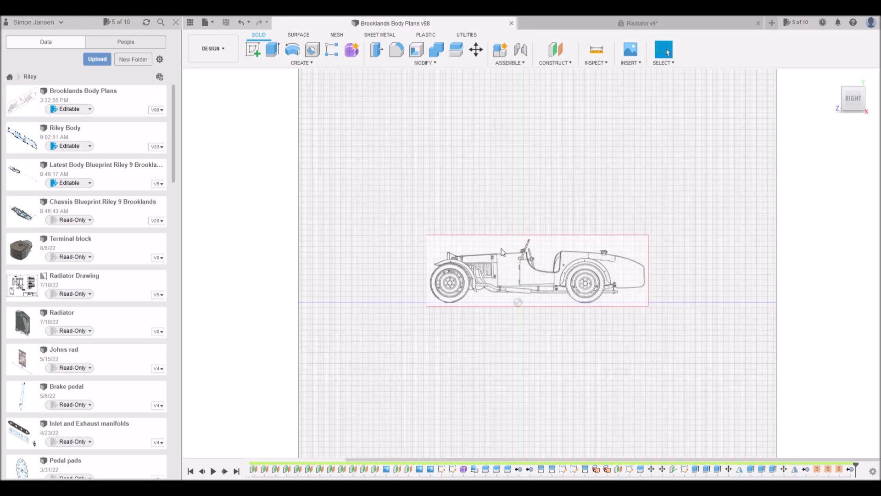
scroll(496, 254, "down", 3)
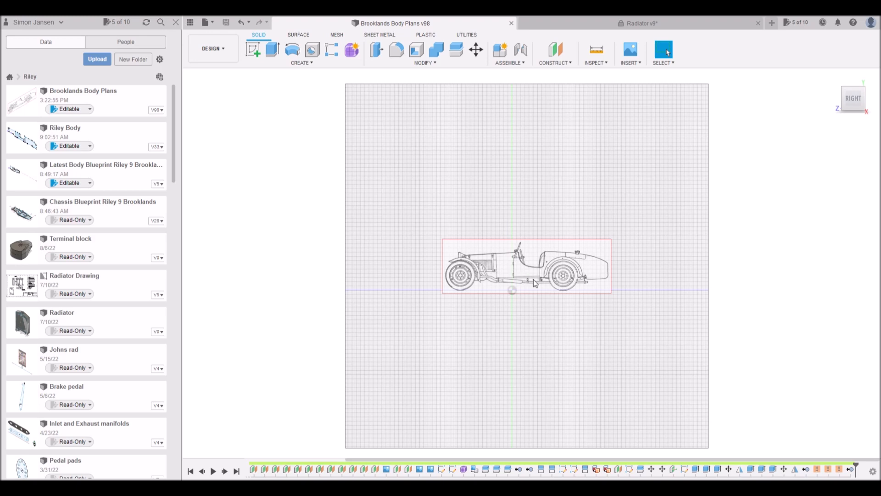
middle_click_drag(528, 276, 542, 276, "shift")
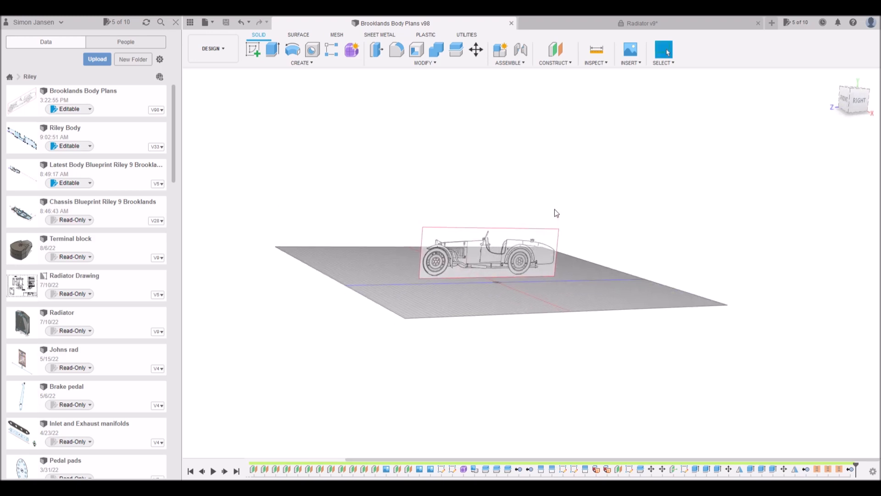
scroll(495, 252, "up", 3)
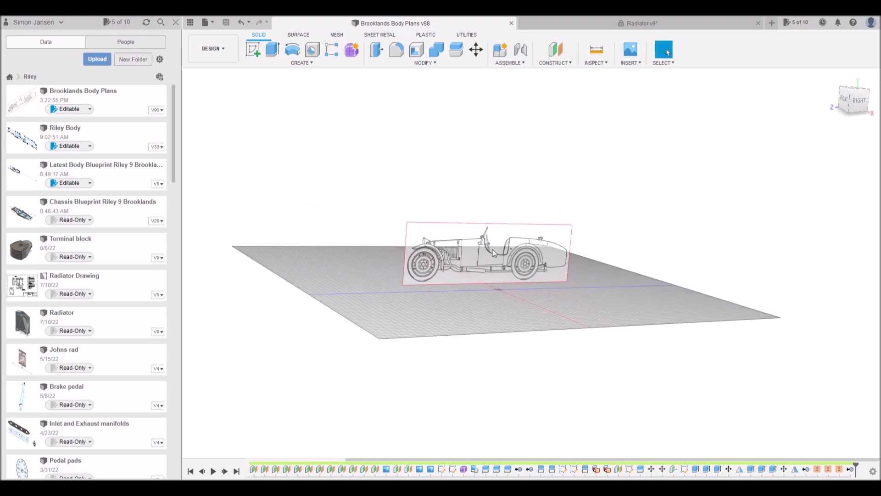
left_click(223, 368)
left_click(222, 394)
left_click(223, 401)
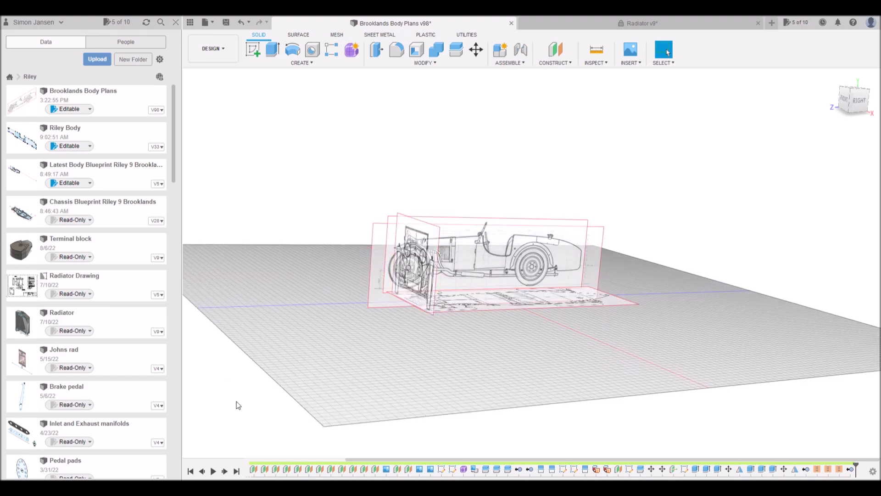
Step: Open the car body form for editing and view the model square-on from the right side
scroll(487, 309, "down", 2)
mouse_move(497, 328)
middle_mouse_down("shift")
mouse_move(453, 321)
mouse_move(433, 345)
mouse_move(458, 350)
mouse_move(442, 364)
mouse_move(439, 351)
middle_mouse_up("shift")
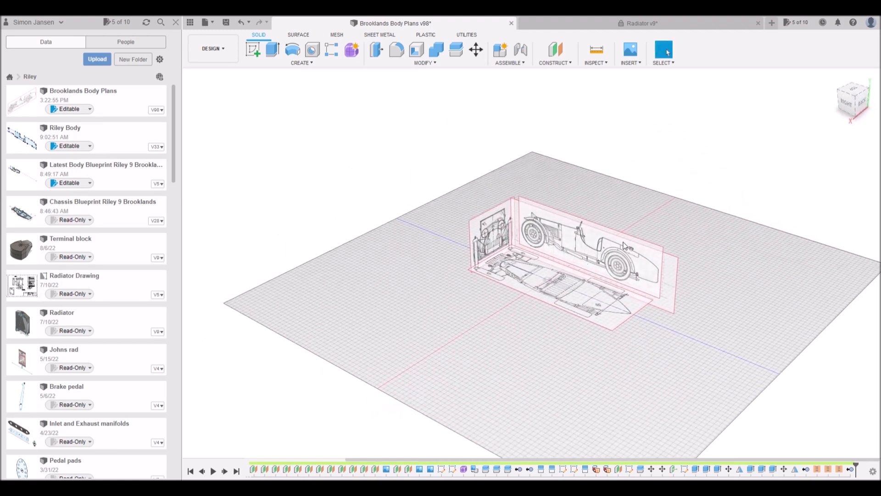
scroll(596, 260, "up", 3)
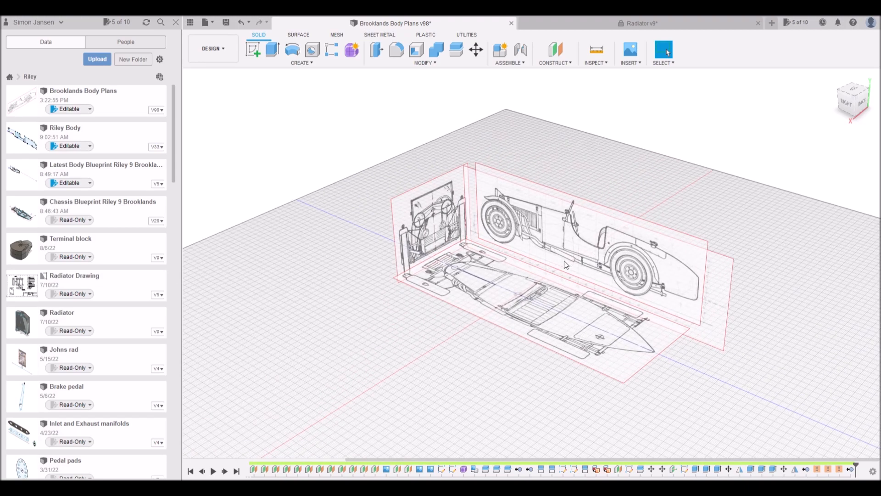
scroll(527, 269, "down", 3)
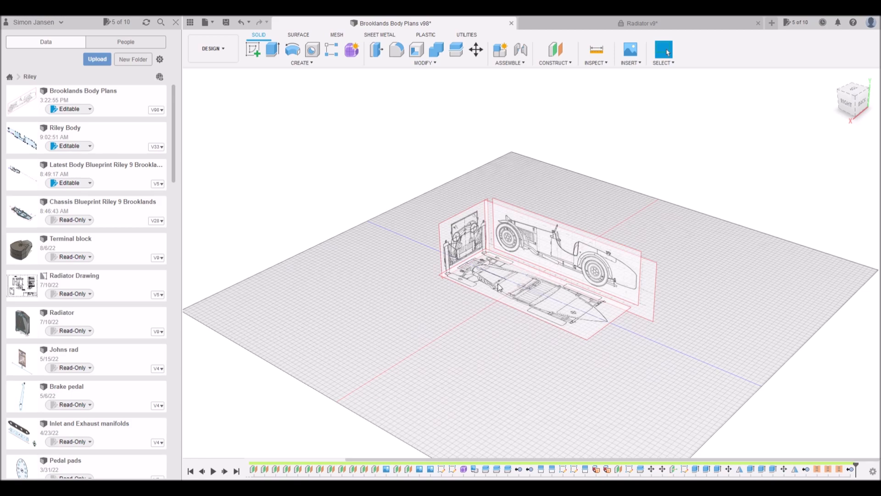
middle_click_drag(535, 322, 589, 316, "shift")
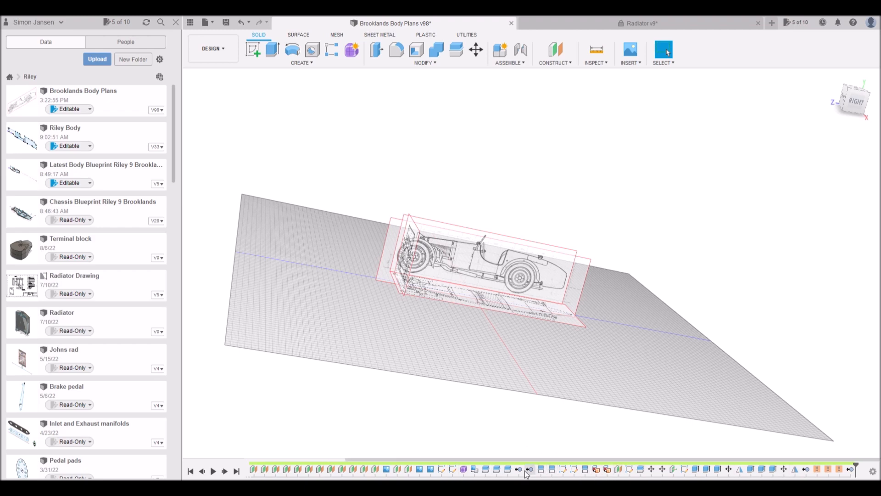
left_click(463, 469)
scroll(519, 282, "up", 5)
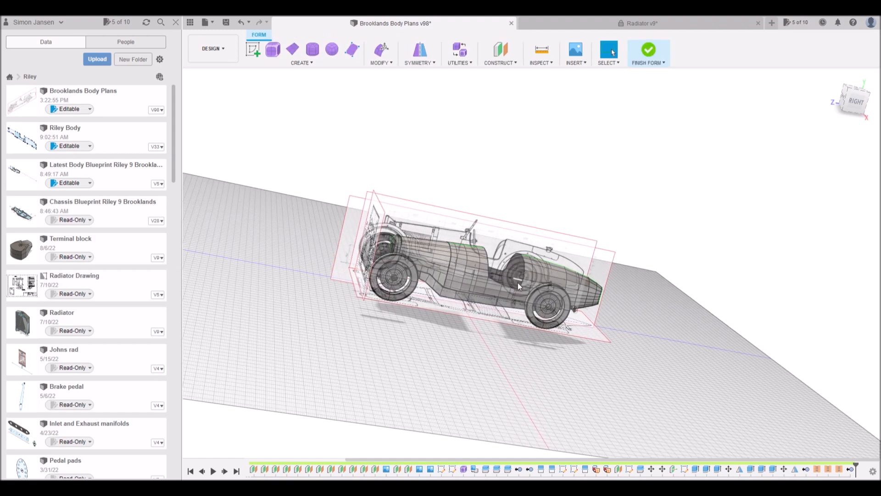
scroll(543, 312, "up", 3)
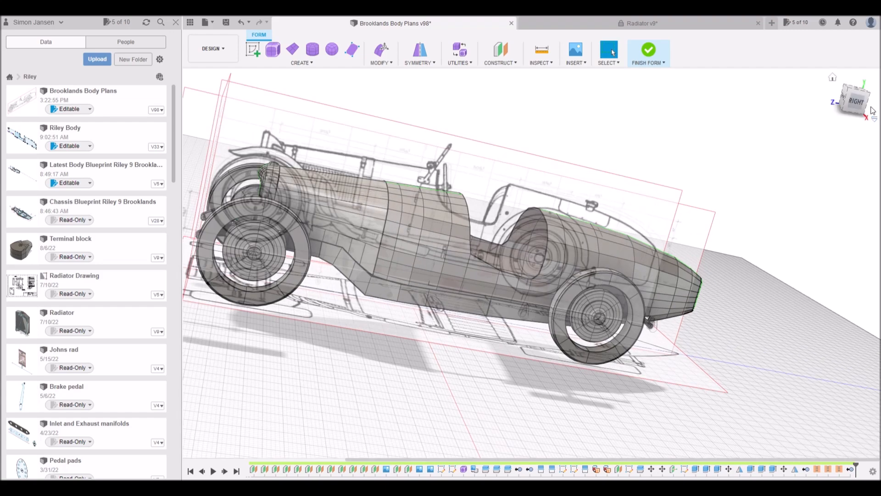
left_click(858, 101)
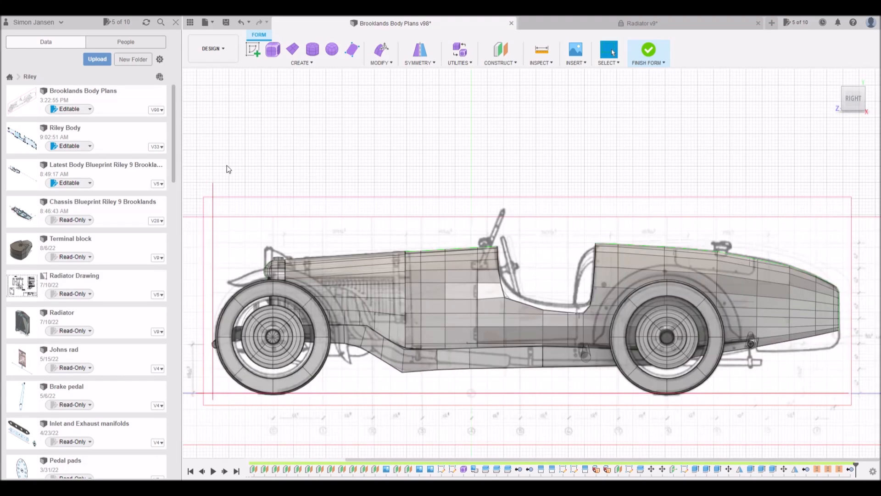
Step: Hide the chassis rails, the bonnet and the main body shell in the form
left_click(223, 167)
left_click(221, 182)
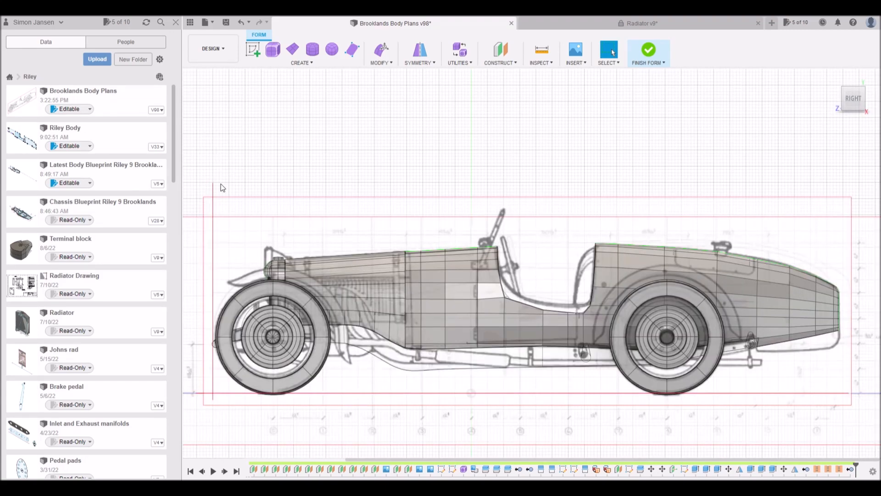
left_click(220, 201)
left_click(222, 223)
left_click(223, 236)
left_click(222, 244)
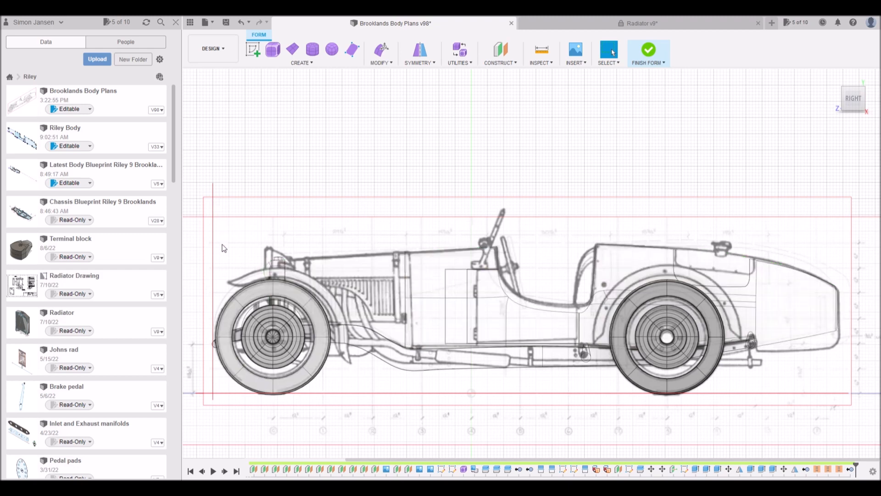
Step: Hide the wheels and the remaining small form bodies, and show the main body shell again over the blueprint
left_click(222, 252)
left_click(223, 261)
left_click(221, 275)
left_click(222, 276)
left_click(220, 285)
left_click(222, 292)
left_click(222, 297)
left_click(223, 202)
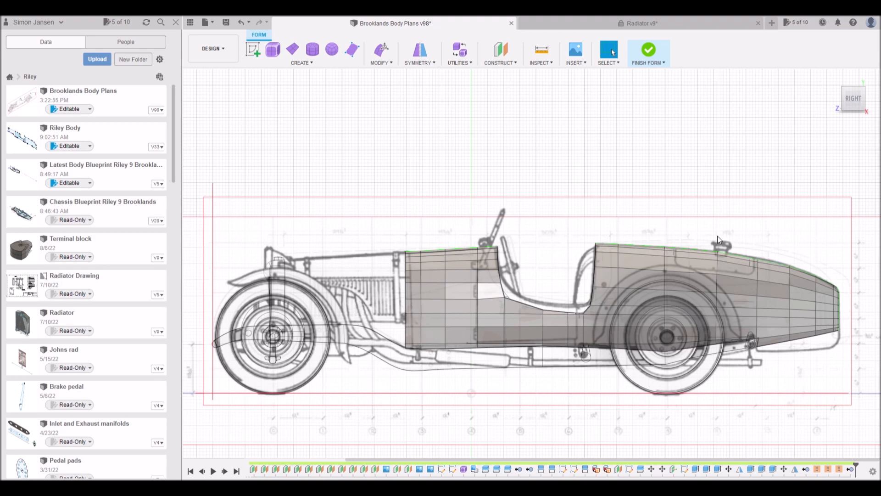
Step: View the body shell from the top over the plan blueprint and switch the form to smooth display
mouse_move(856, 88)
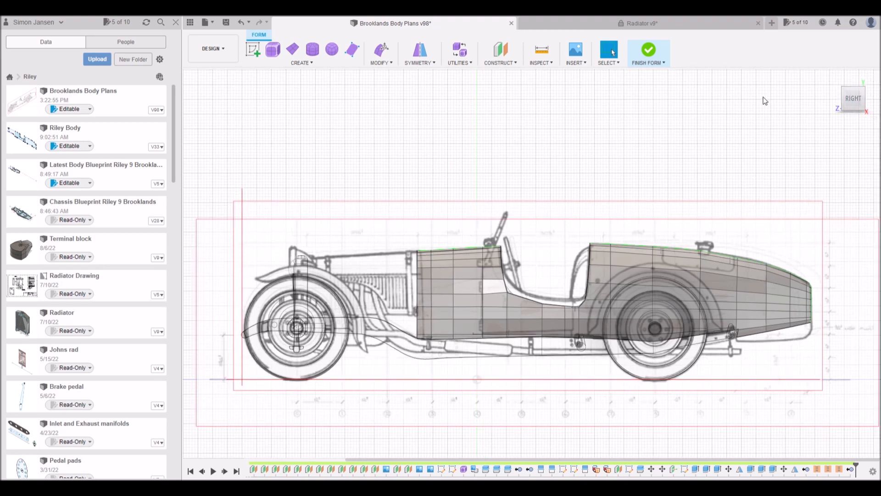
left_click(853, 91)
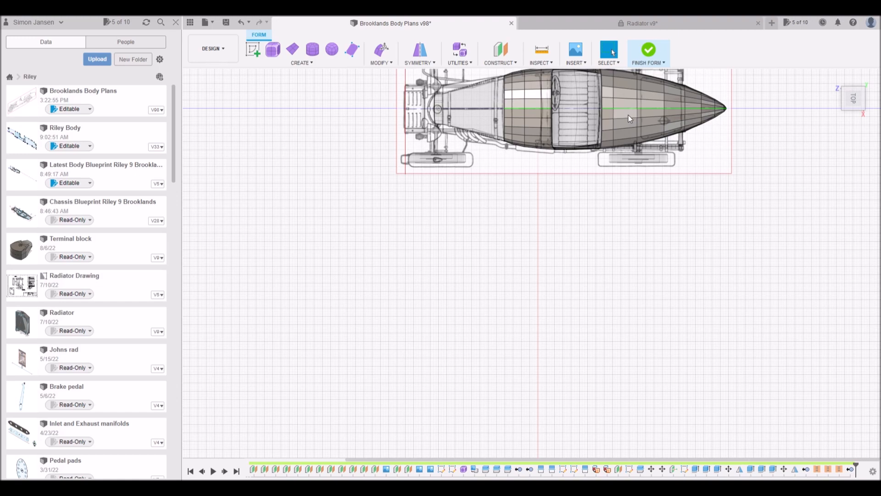
scroll(599, 172, "up", 5)
scroll(596, 177, "up", 3)
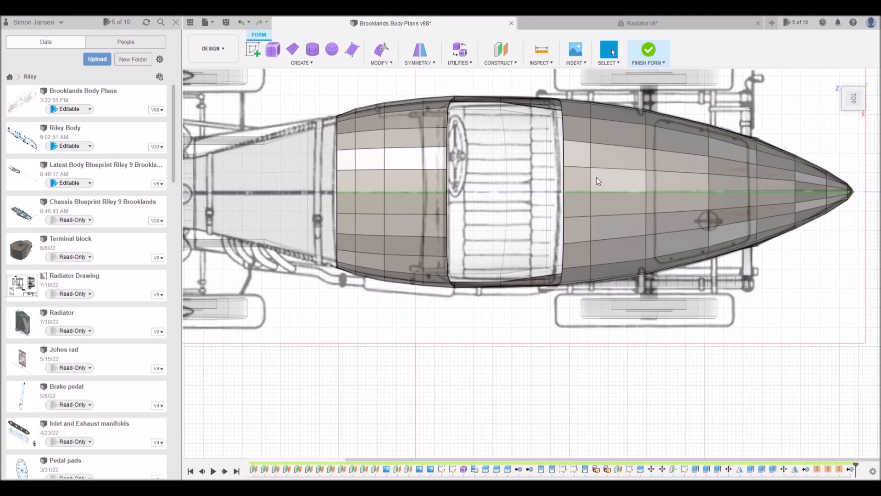
scroll(604, 183, "down", 4)
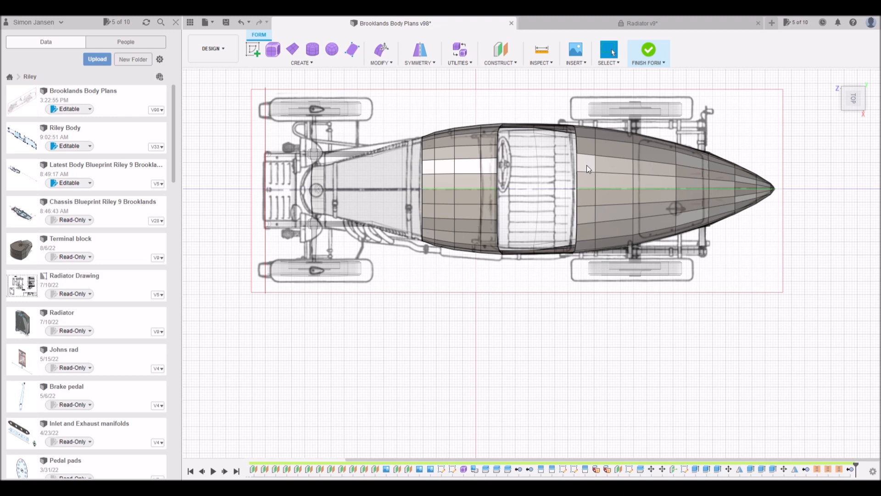
left_click(614, 167)
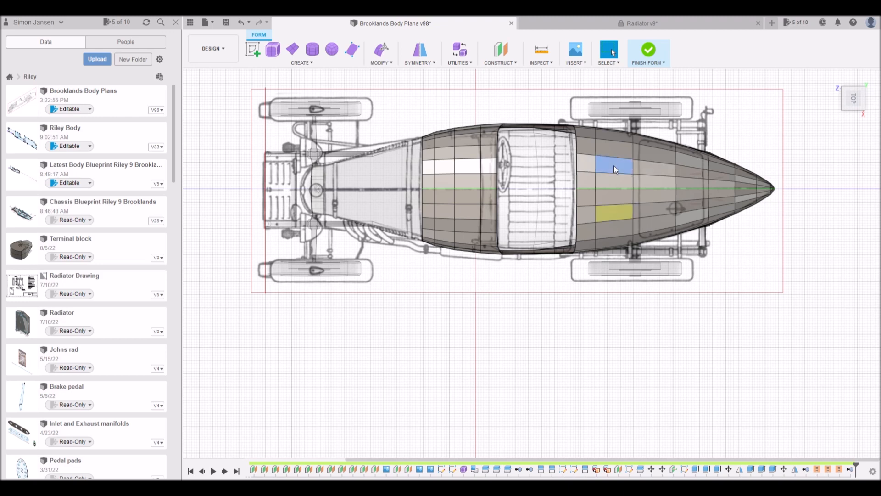
key("alt+3")
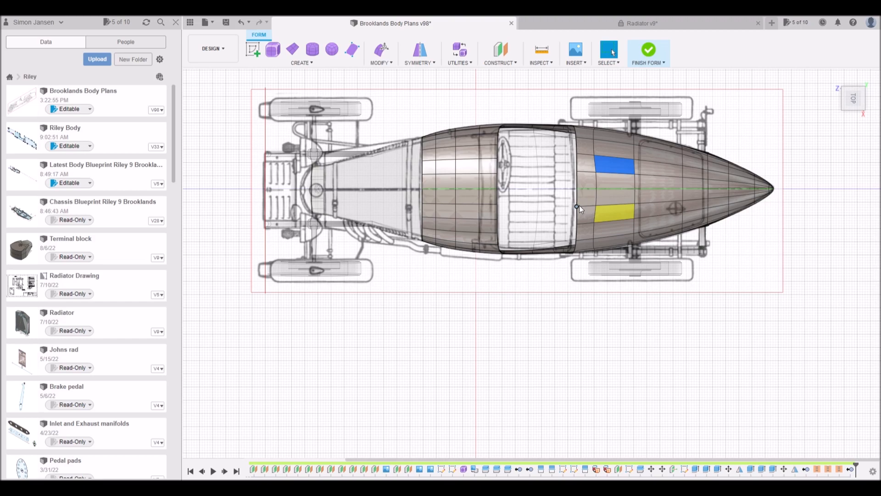
Step: Examine the smooth body shell's cockpit opening, scuttle and tail against the blueprints from several angles
scroll(579, 206, "down", 2)
middle_click_drag(585, 211, 587, 166, "shift")
scroll(477, 206, "up", 2)
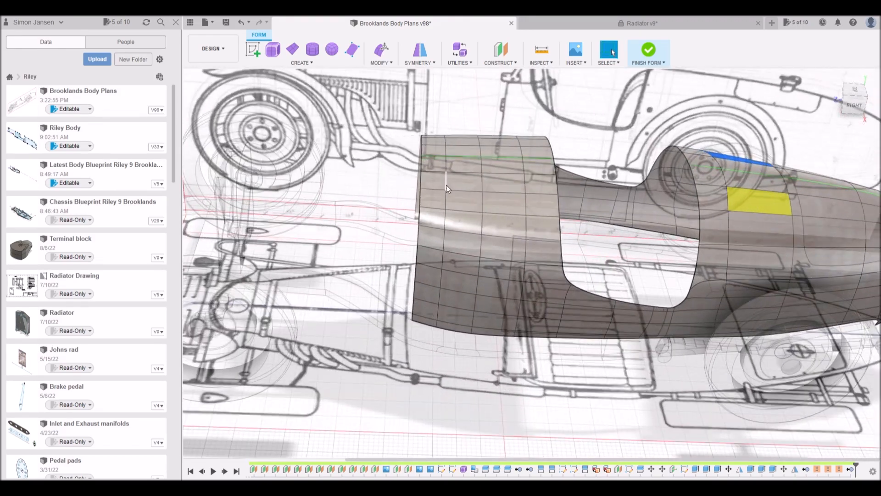
scroll(725, 229, "down", 2)
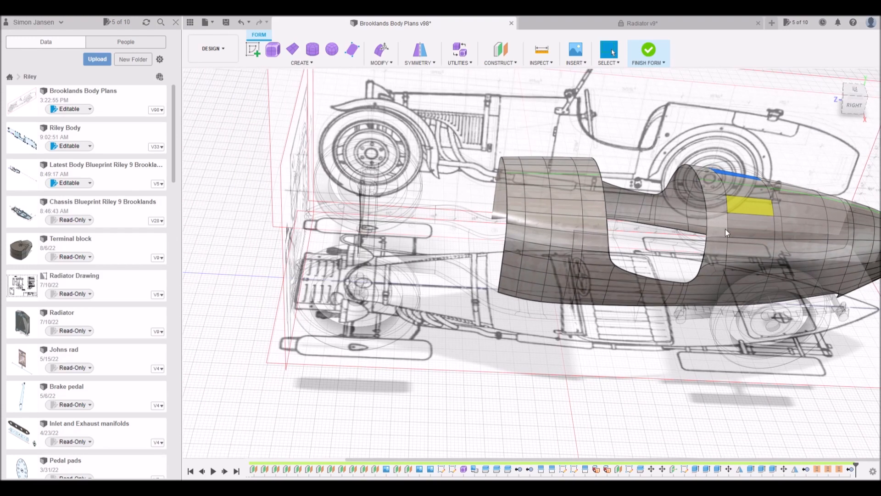
scroll(742, 239, "up", 2)
scroll(714, 248, "down", 4)
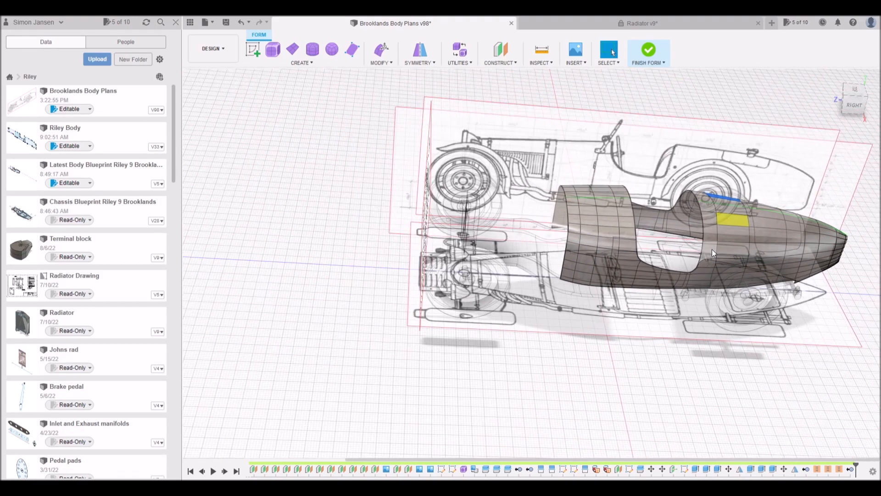
middle_click_drag(630, 251, 593, 241, "shift")
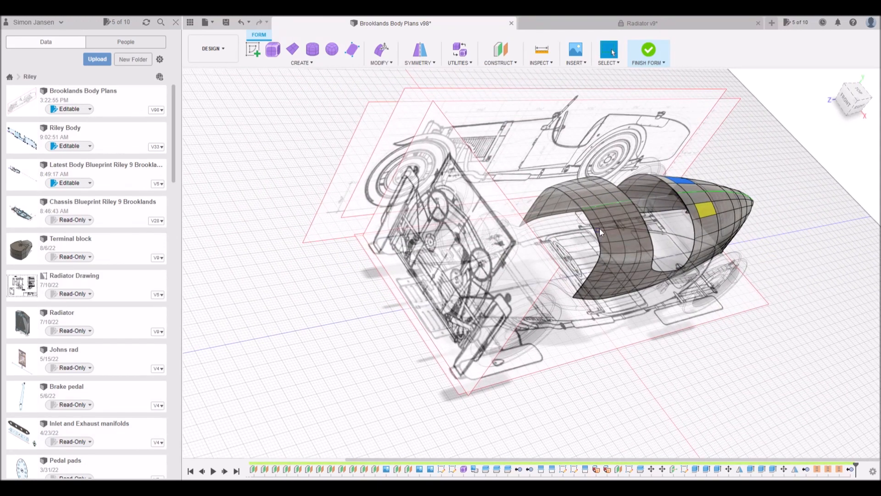
left_click(597, 230)
left_click(594, 231)
left_click(630, 222)
left_click_drag(612, 239, 592, 243)
key("Escape")
left_click(659, 217)
mouse_move(636, 237)
left_mouse_down()
mouse_move(642, 210)
mouse_move(631, 243)
mouse_move(637, 231)
left_mouse_up()
key("Escape")
scroll(634, 227, "down", 3)
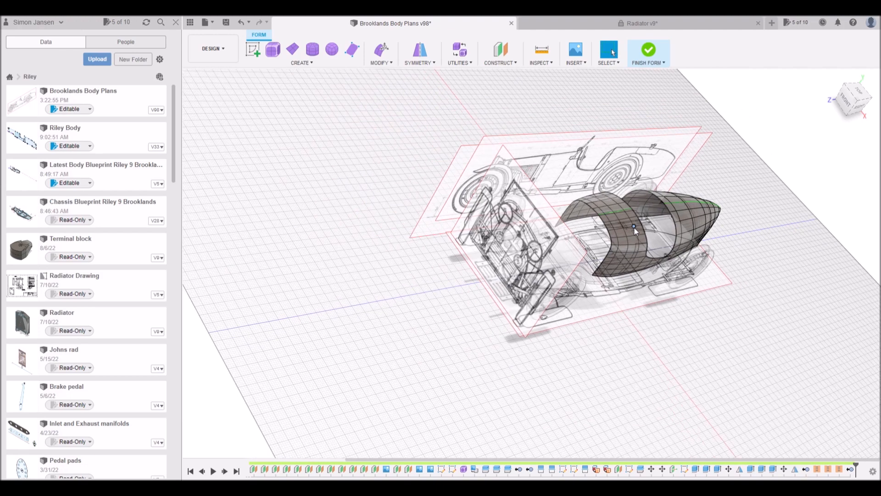
scroll(610, 237, "down", 2)
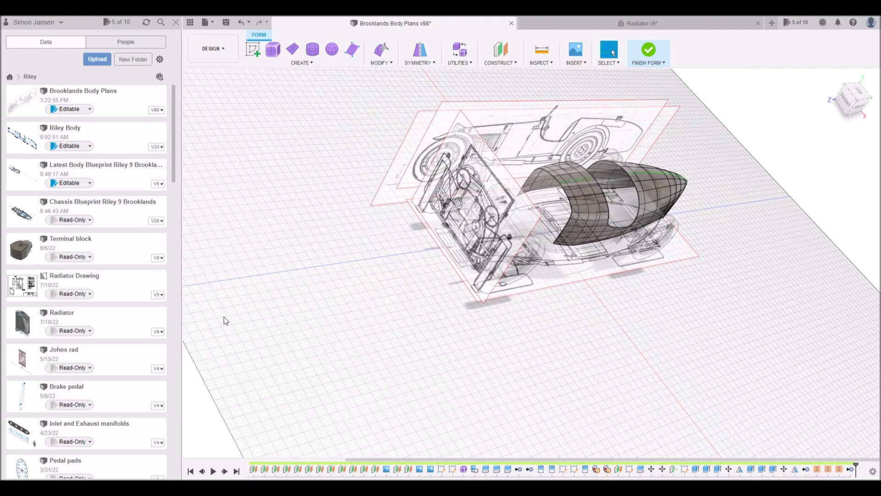
Step: Hide the form bodies and view the side, front and top blueprint canvases together from several angles
left_click(213, 155)
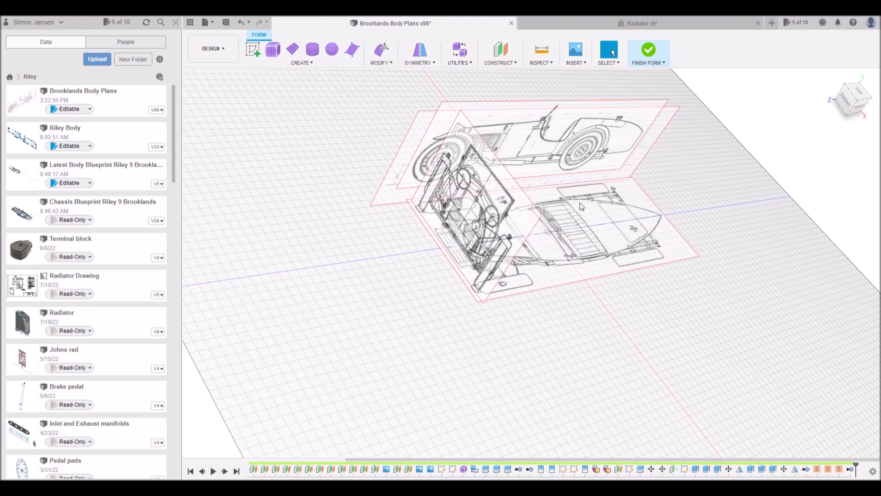
scroll(574, 253, "down", 3)
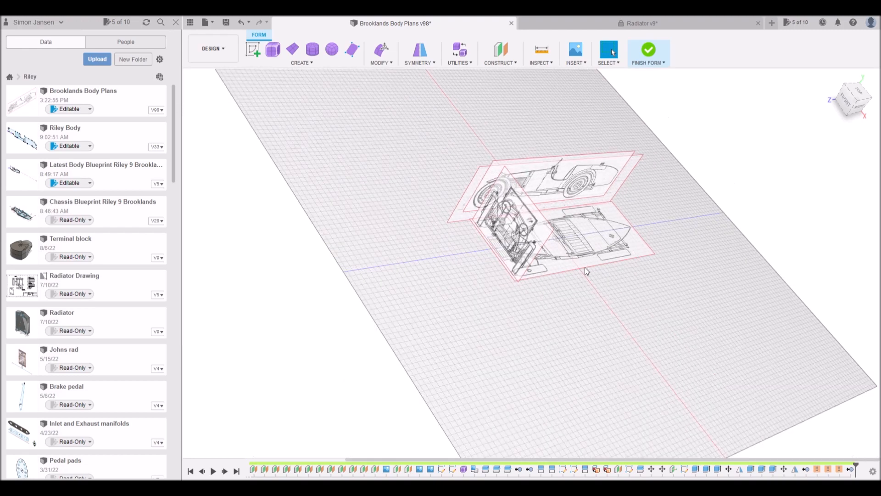
middle_click_drag(584, 271, 558, 259, "shift")
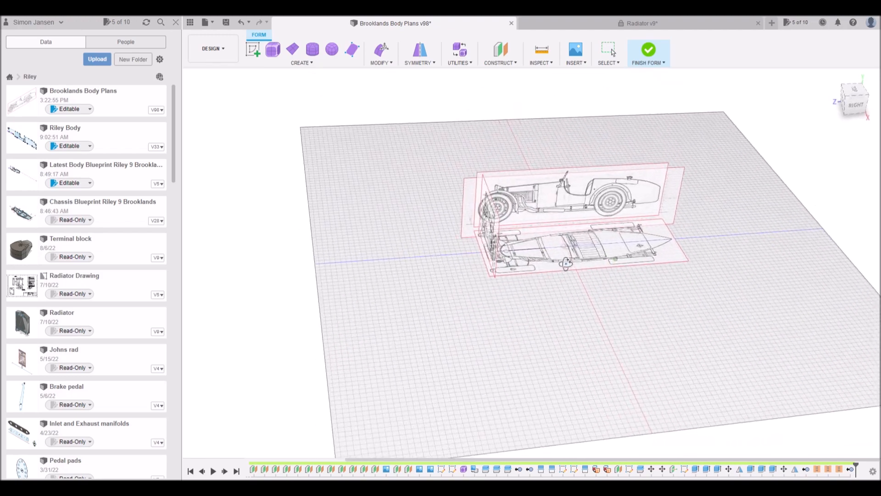
scroll(576, 224, "up", 3)
scroll(576, 224, "up", 2)
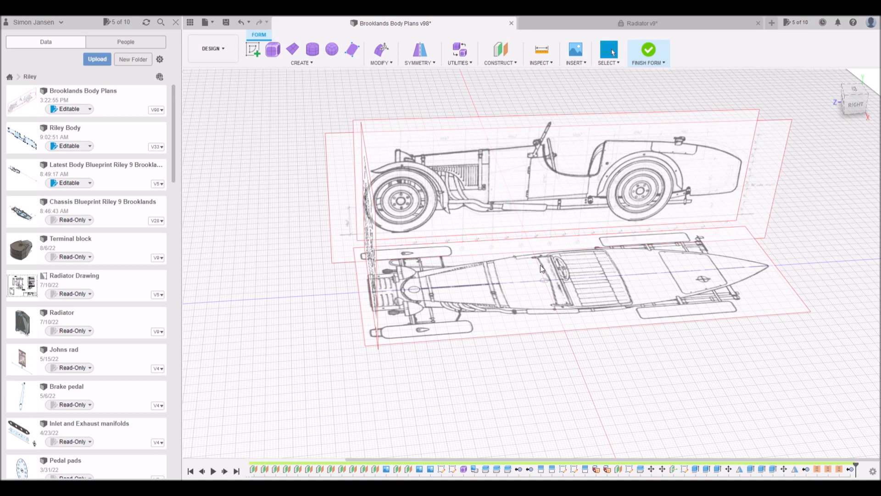
scroll(528, 283, "down", 5)
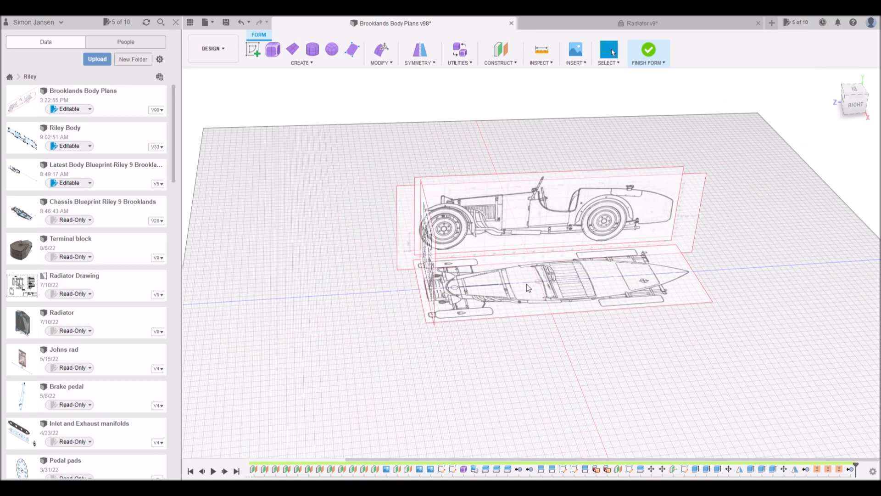
middle_click_drag(538, 310, 384, 327, "shift")
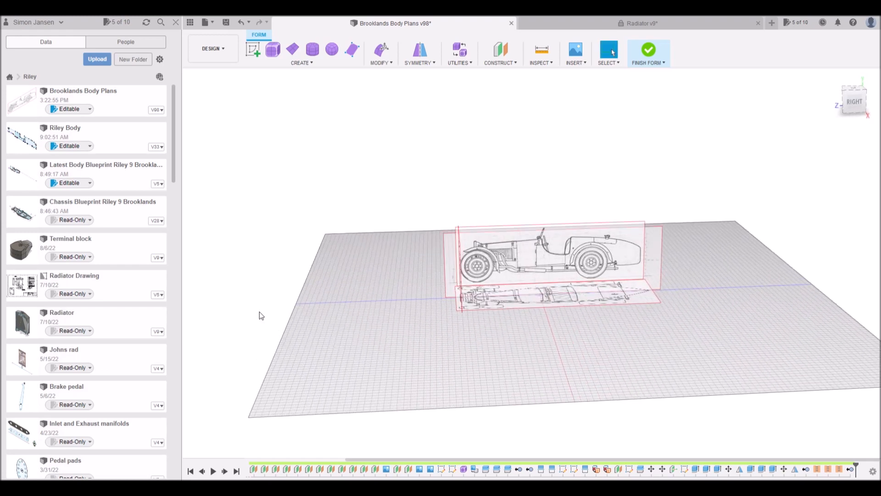
Step: Hide the other blueprint canvases, keep only the dimensioned side drawing visible, and fit it in the view
scroll(221, 339, "down", 4)
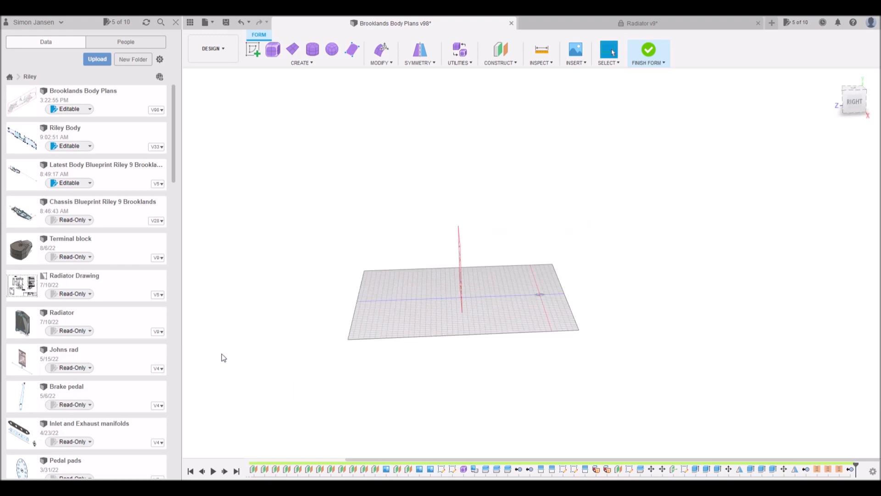
scroll(224, 358, "down", 4)
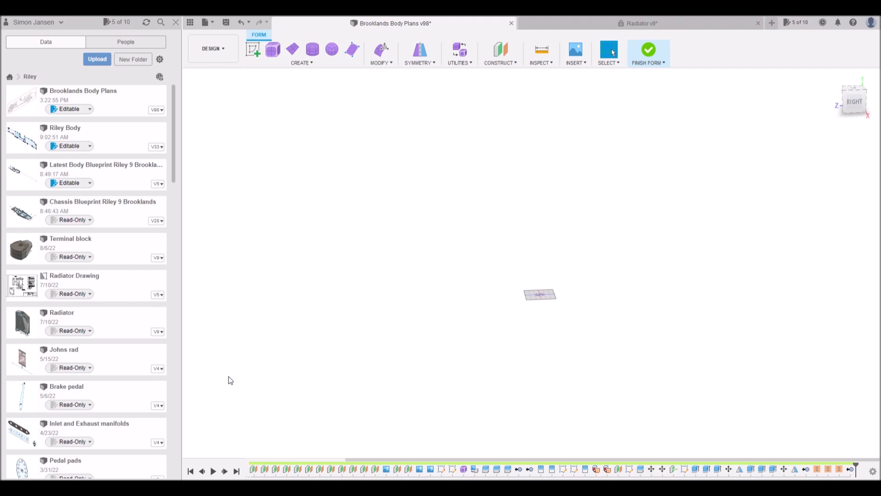
key("F6")
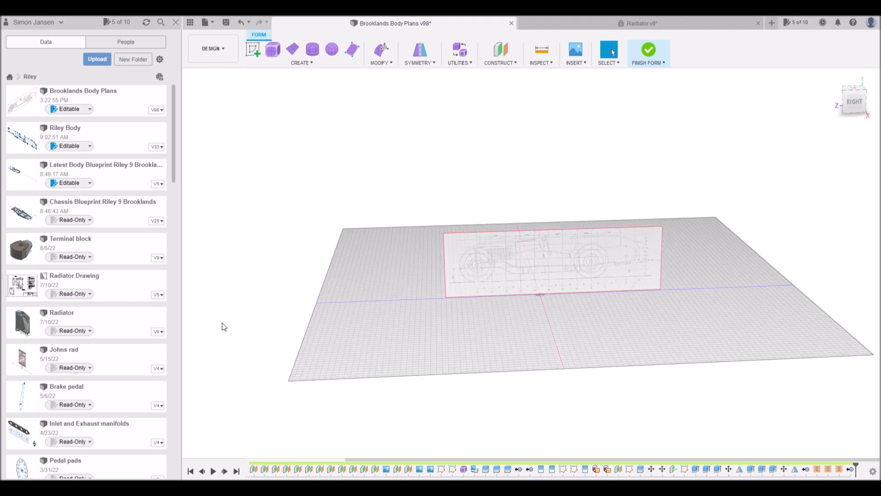
Step: Examine the dimensioned side drawing's body outline, wheels, chassis line and station measurements
scroll(601, 261, "up", 5)
scroll(574, 273, "up", 1)
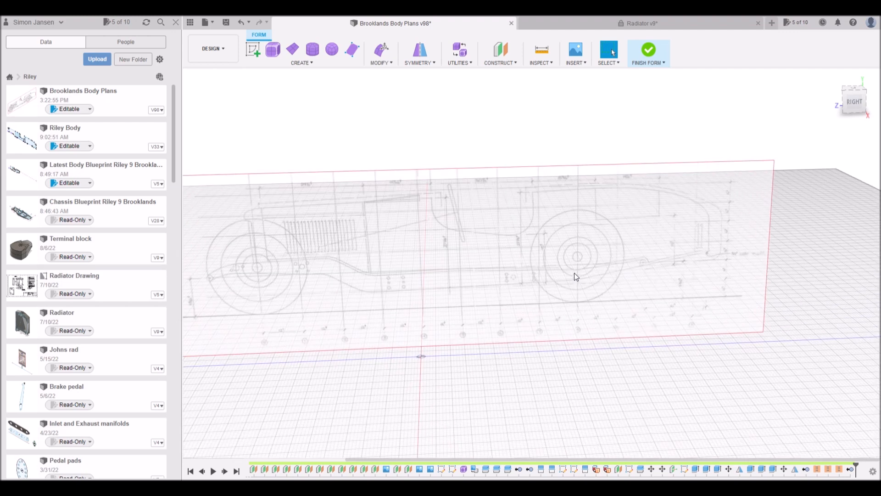
scroll(488, 281, "down", 2)
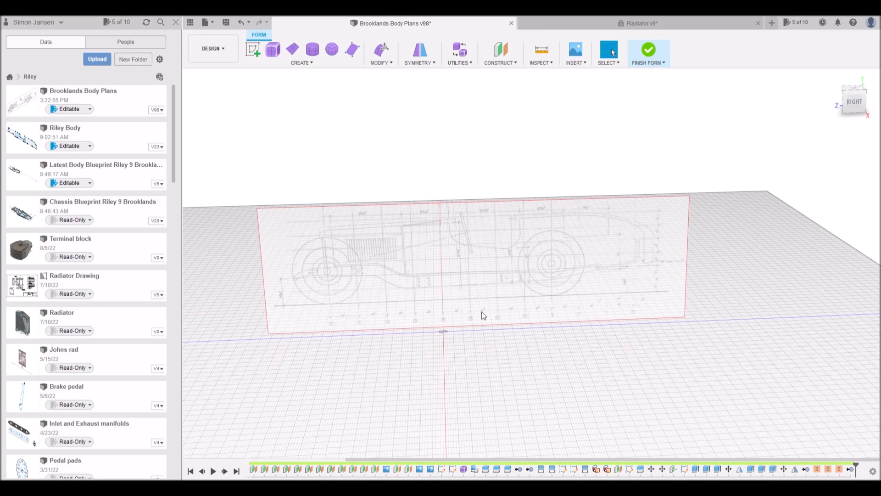
mouse_move(417, 289)
middle_mouse_down("shift")
mouse_move(447, 291)
mouse_move(425, 284)
middle_mouse_up("shift")
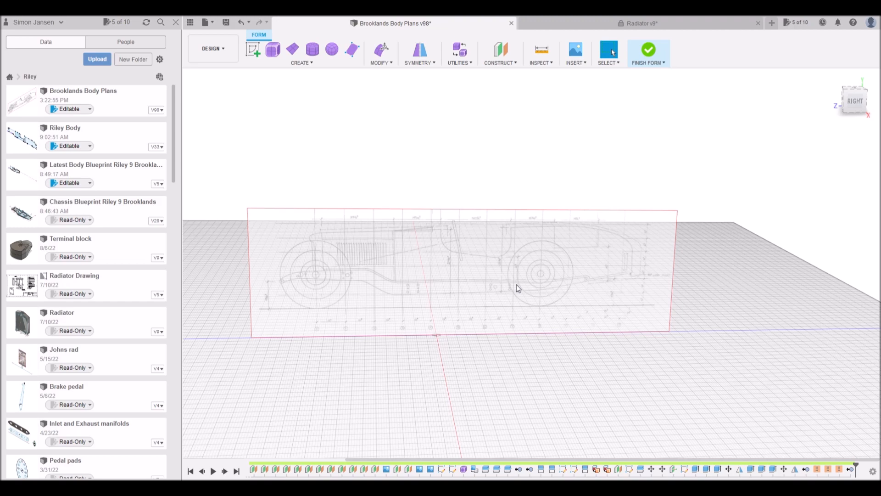
middle_click_drag(441, 297, 515, 303, "shift")
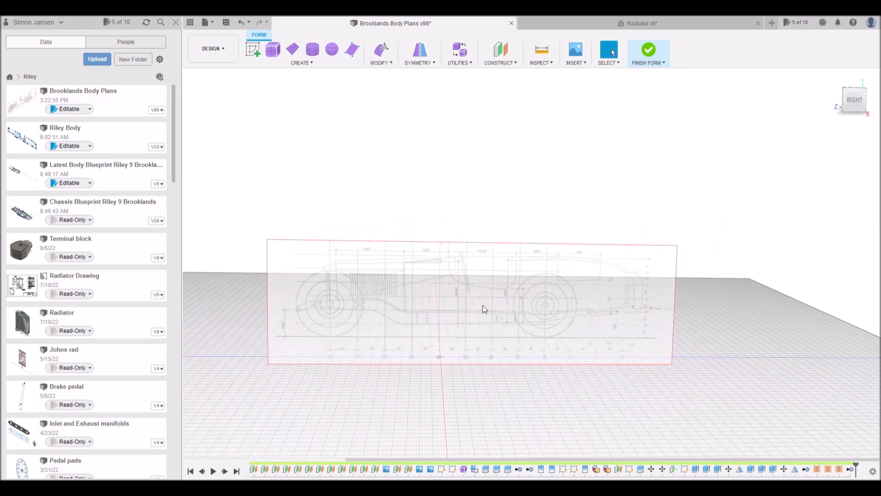
scroll(485, 305, "down", 5)
middle_click_drag(480, 324, 481, 343, "shift")
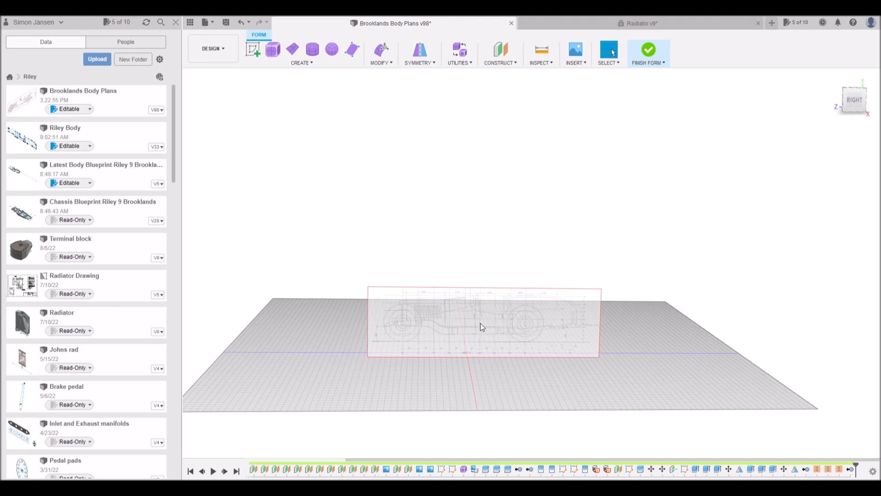
scroll(481, 343, "up", 5)
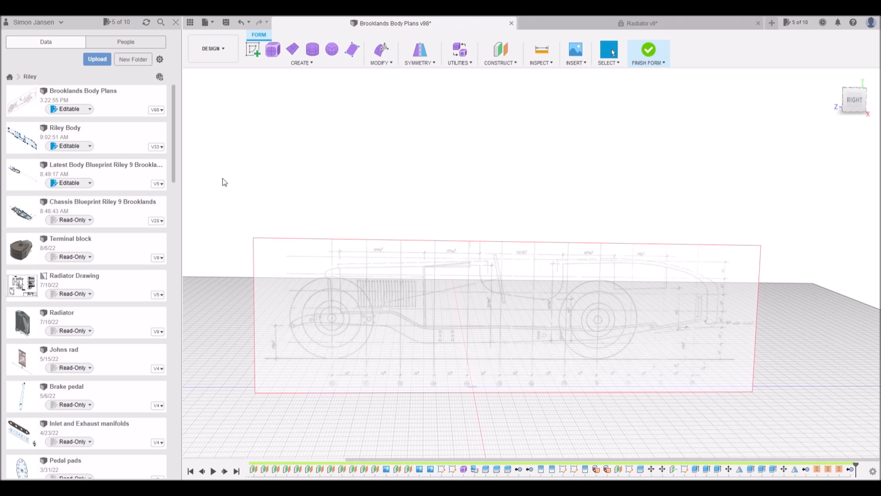
Step: Show the form bodies again, then hide the main body shell and the side drawing to expose the chassis rails
left_click(215, 156)
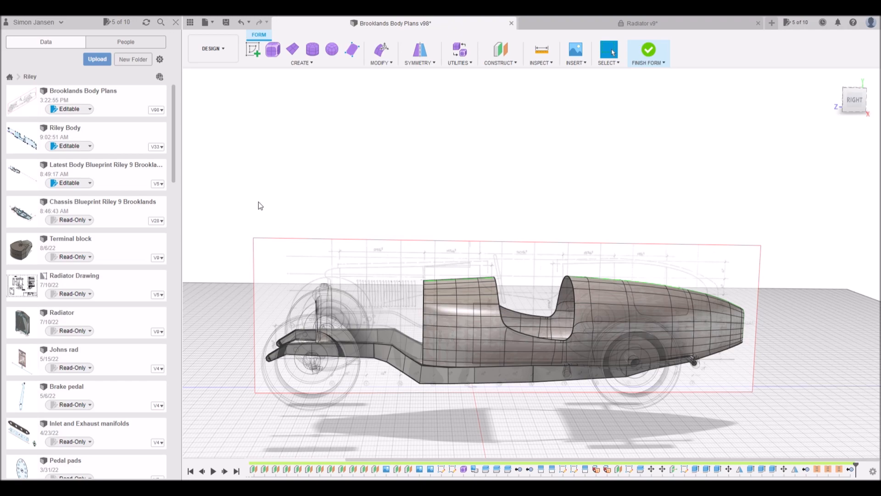
left_click(223, 198)
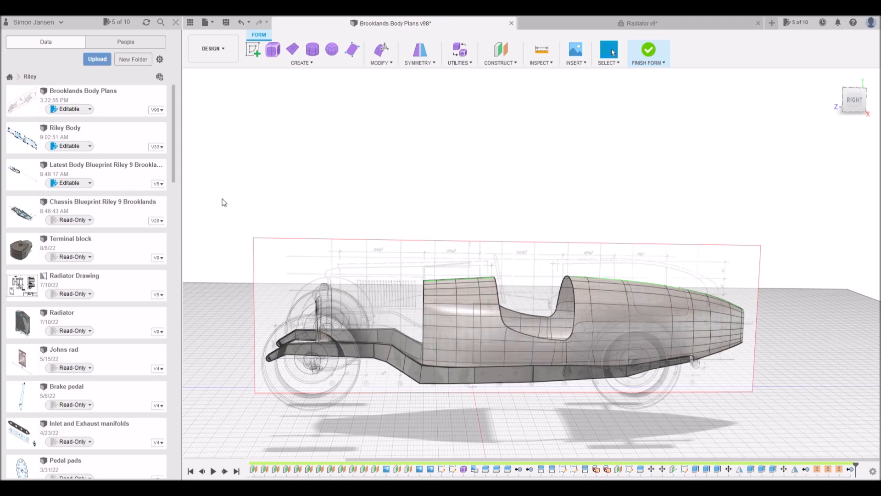
scroll(501, 362, "down", 2)
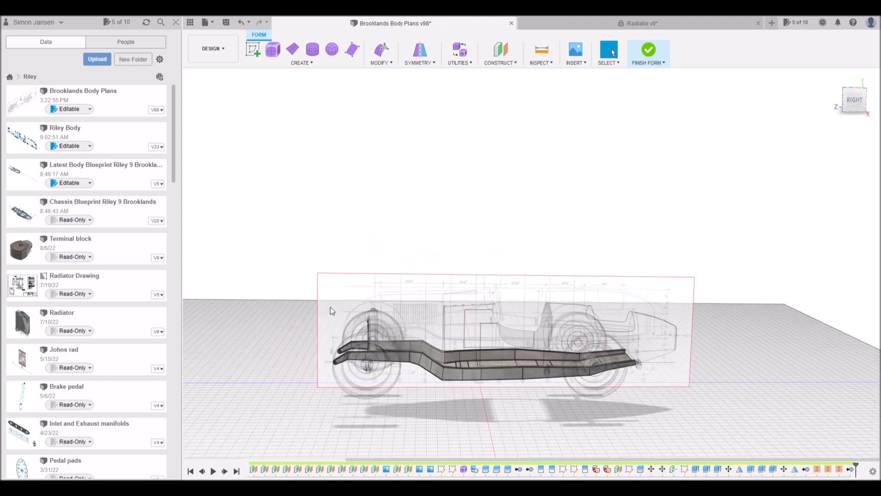
left_click(210, 313)
mouse_move(498, 356)
middle_mouse_down("shift")
mouse_move(528, 363)
mouse_move(506, 377)
mouse_move(507, 393)
mouse_move(508, 347)
mouse_move(498, 350)
middle_mouse_up("shift")
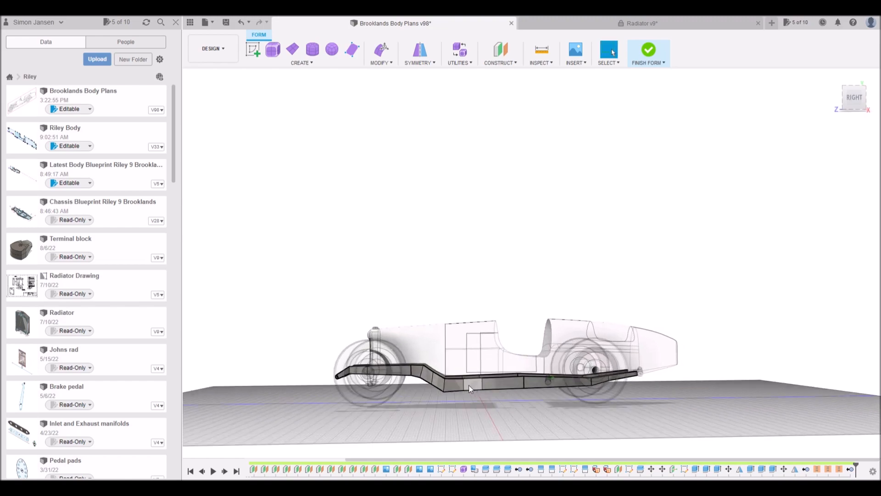
Step: View the chassis rails square from the right side, select a face below the scuttle and switch to smooth display
scroll(469, 385, "up", 3)
left_click(854, 97)
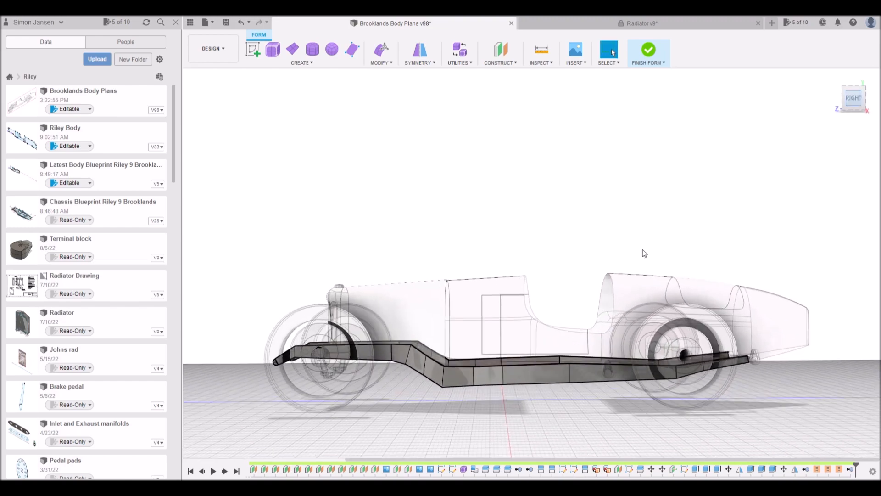
scroll(521, 353, "up", 3)
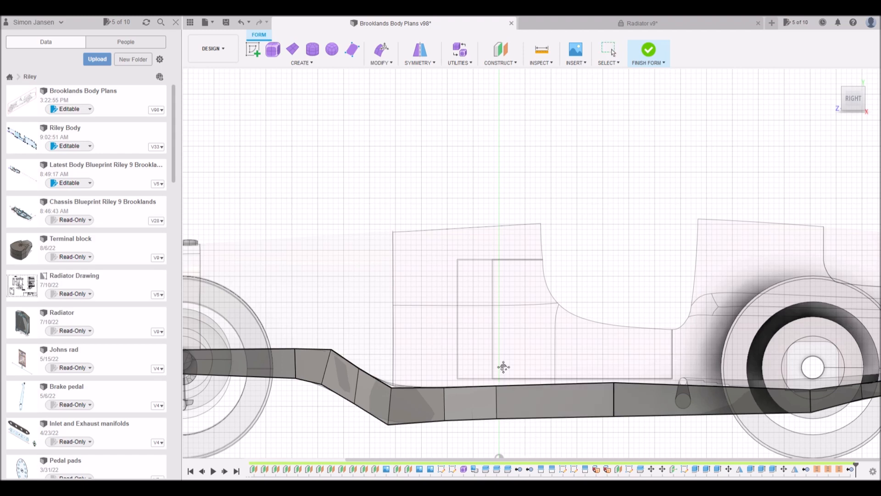
middle_click_drag(496, 360, 613, 271)
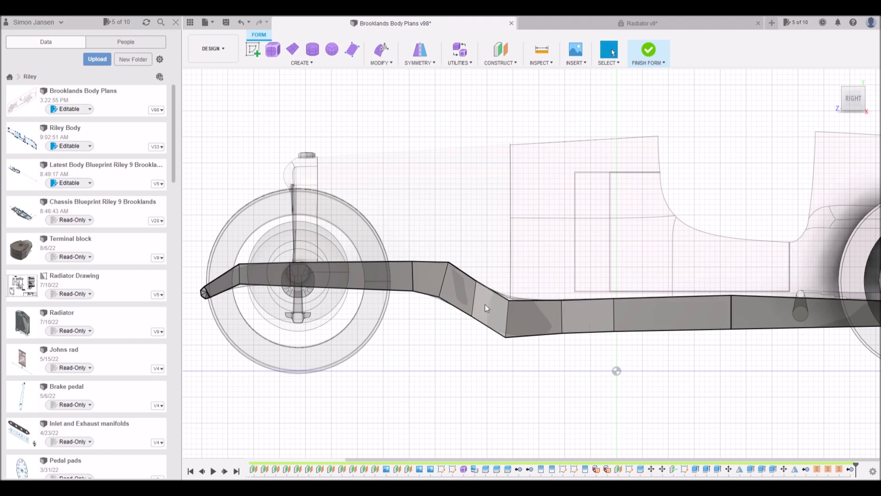
left_click(530, 320)
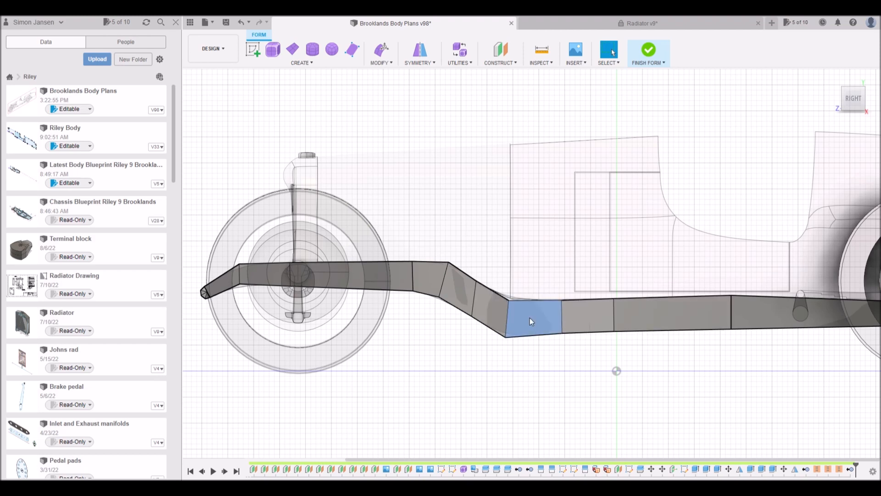
key("alt+3")
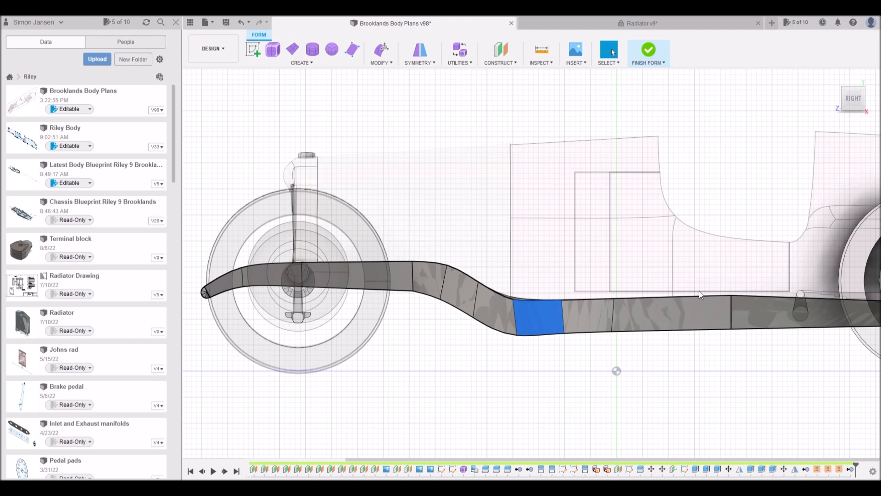
Step: Examine the smooth chassis rails' curve from the front axle to the tail, from the side and in perspective
mouse_move(530, 318)
middle_mouse_down()
mouse_move(534, 327)
mouse_move(527, 307)
middle_mouse_up()
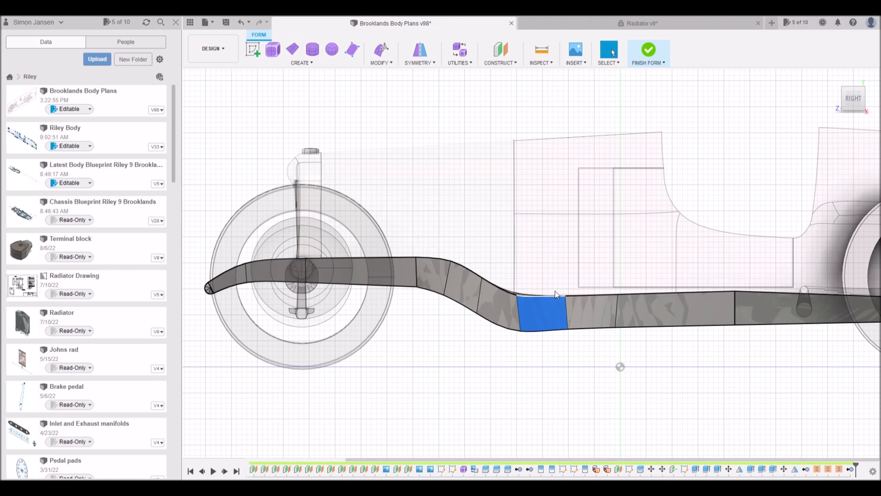
mouse_move(589, 350)
middle_mouse_down()
mouse_move(588, 339)
mouse_move(580, 355)
middle_mouse_up()
scroll(580, 310, "down", 4)
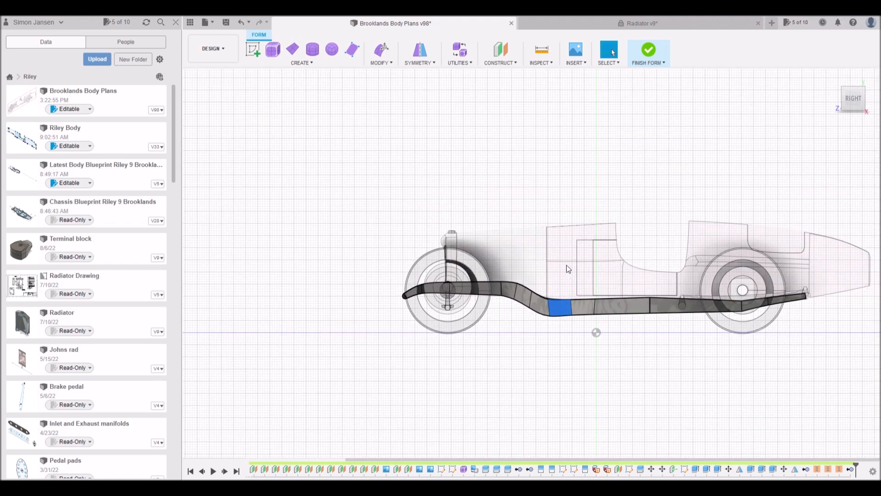
scroll(579, 271, "up", 3)
middle_click_drag(568, 277, 578, 286, "shift")
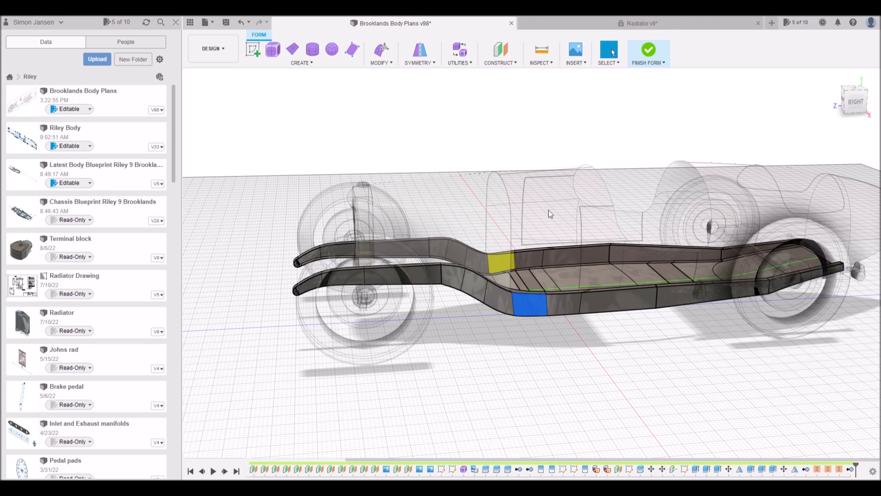
Step: Show the main body shell again over the chassis rails and view how it sits from the side and above
left_click(224, 199)
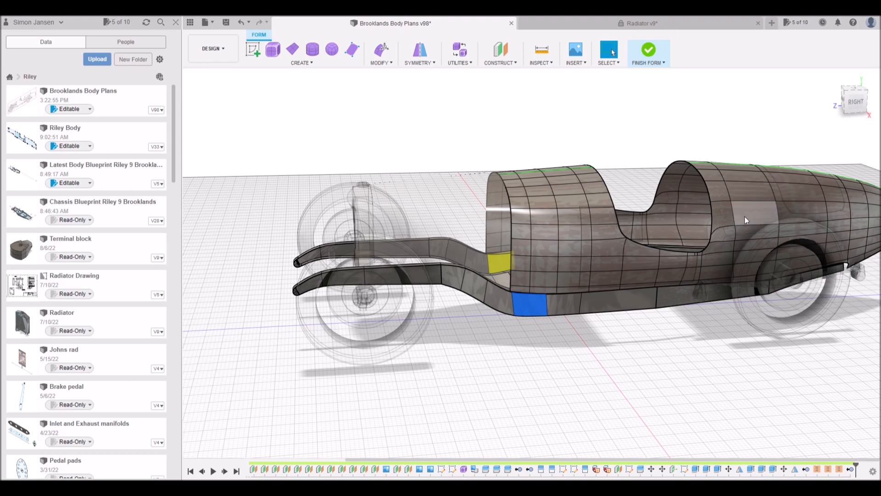
scroll(733, 220, "down", 3)
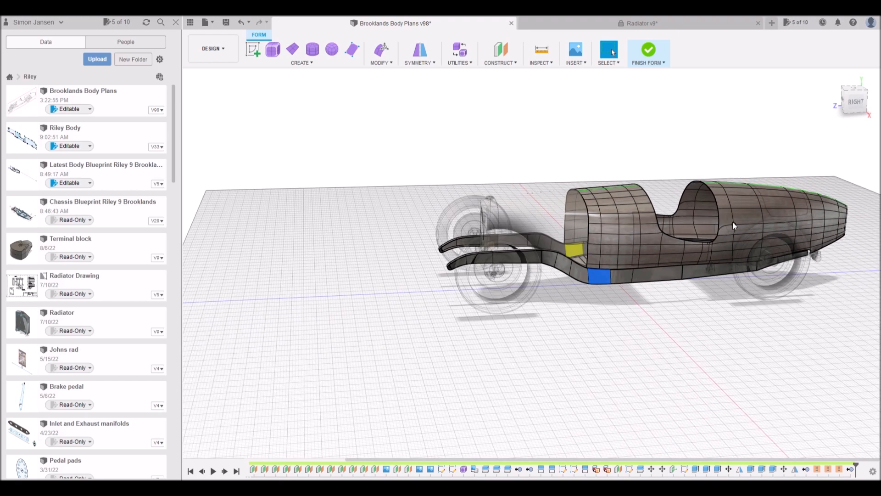
left_click_drag(732, 222, 733, 222, "shift")
middle_click_drag(733, 222, 771, 211, "shift")
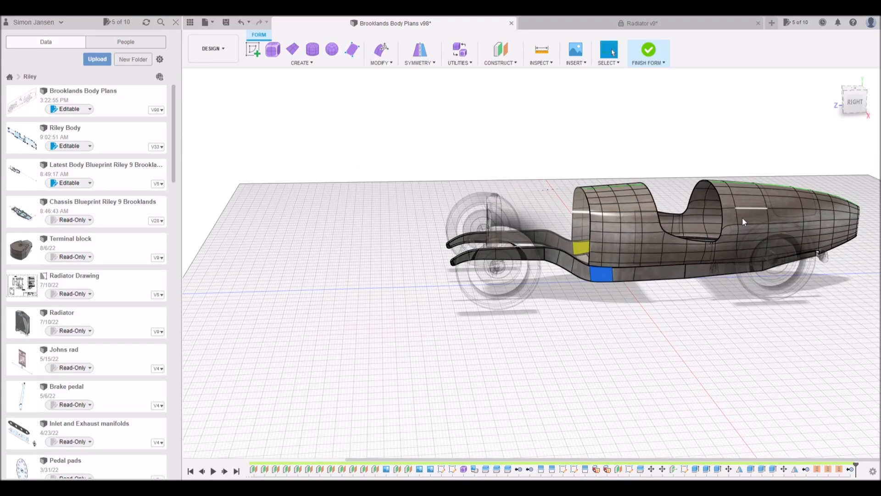
middle_click_drag(761, 204, 717, 182, "shift")
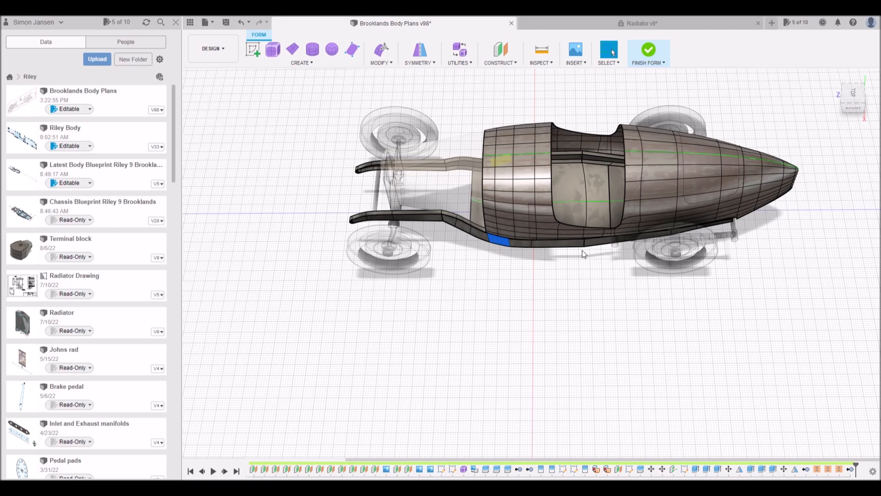
middle_click_drag(582, 250, 596, 236, "shift")
Step: Show the bonnet, radiator and wheels with the body shell and inspect the complete car's front end
scroll(516, 326, "down", 3)
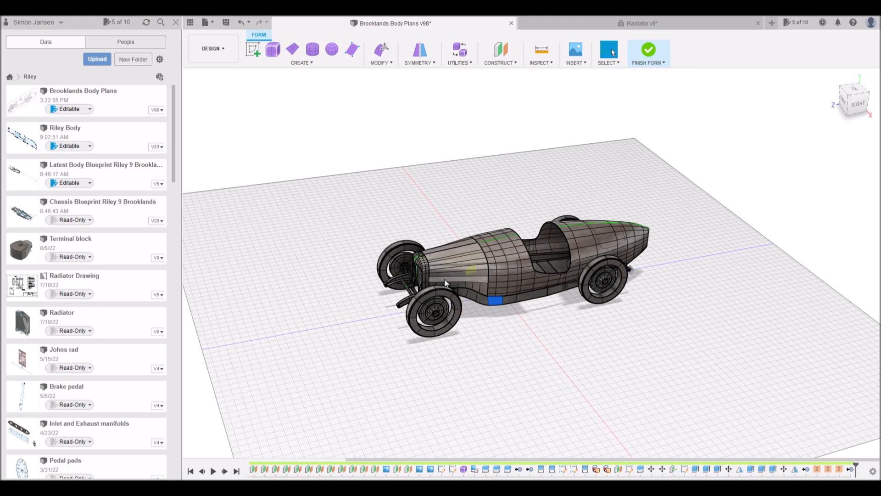
scroll(444, 278, "up", 5)
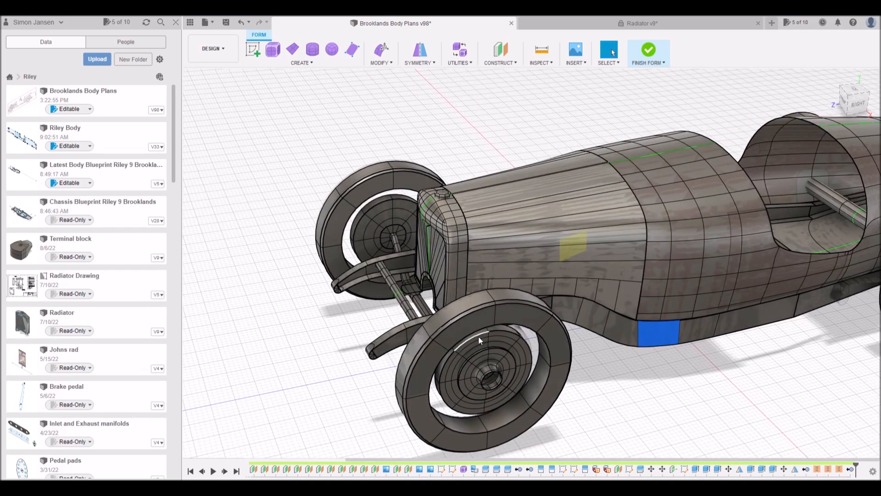
scroll(472, 346, "down", 6)
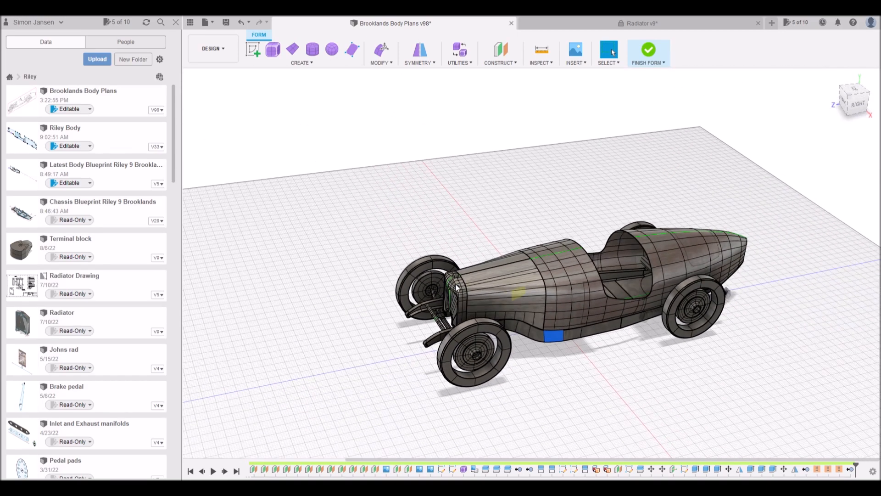
scroll(456, 288, "up", 3)
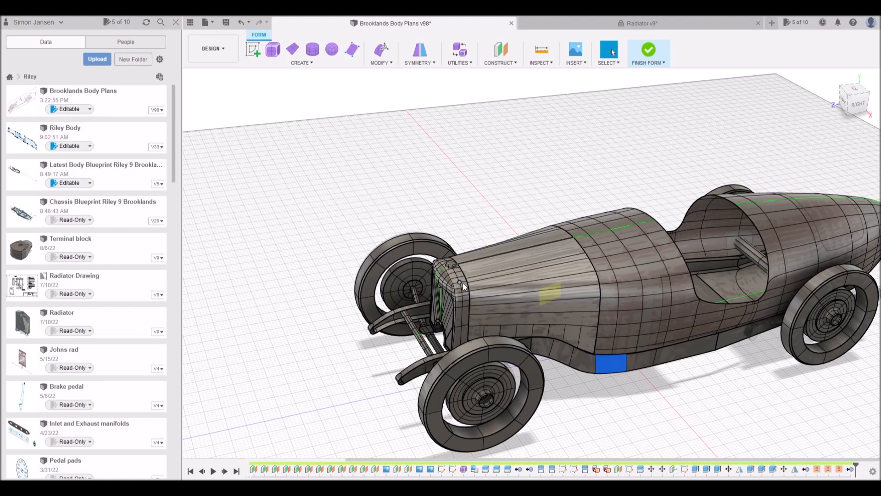
Step: Finish the form edit and inspect the coloured car body's cockpit opening and rear wheel area from the right side
scroll(416, 332, "up", 3)
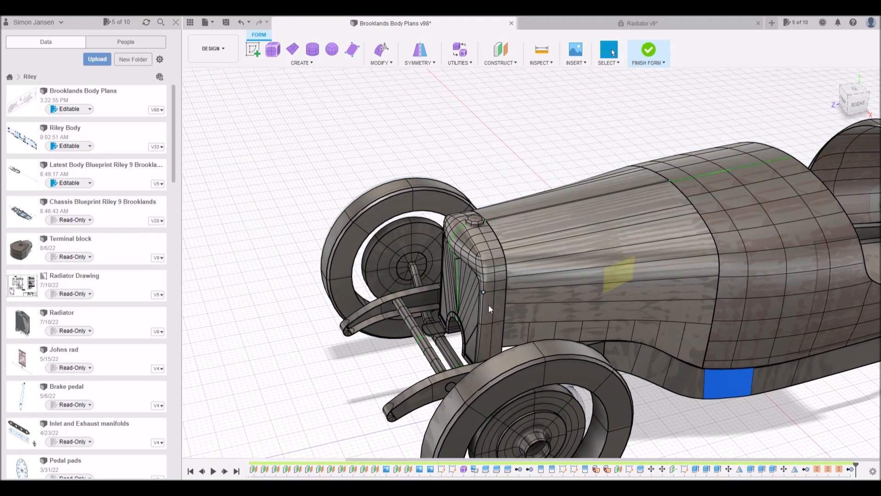
scroll(433, 336, "down", 8)
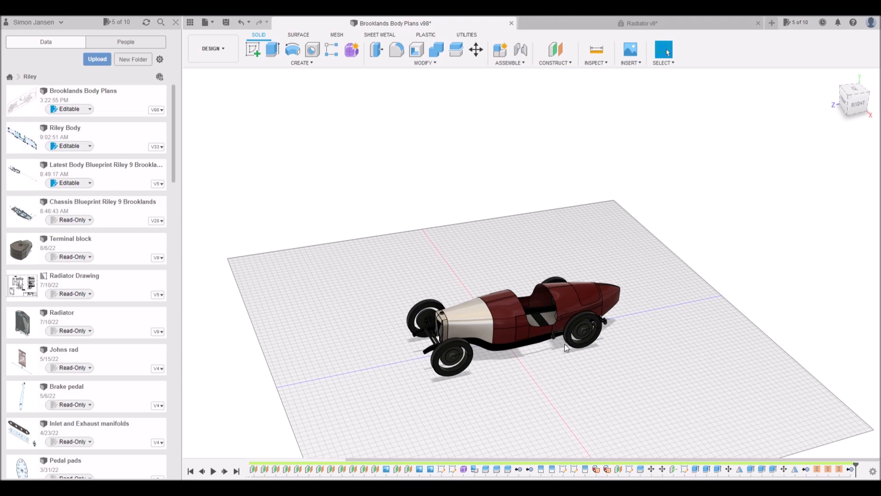
scroll(560, 337, "up", 5)
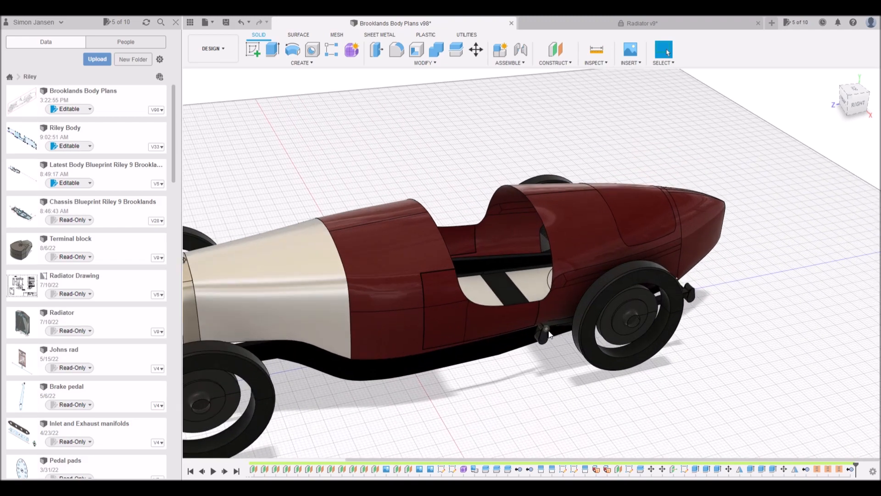
scroll(549, 335, "up", 5)
scroll(504, 321, "down", 8)
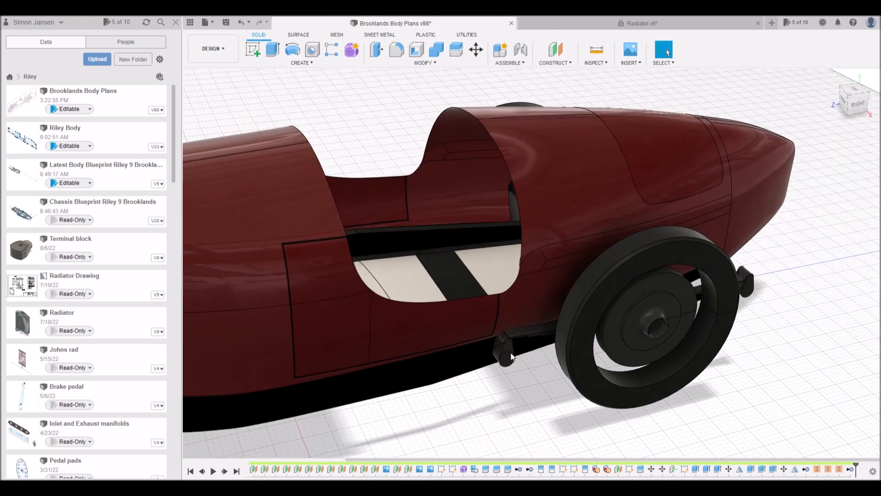
scroll(512, 355, "down", 10)
Step: Examine the radiator, Riley badge and front axle from a low front view of the car
middle_click_drag(481, 361, 551, 356, "shift")
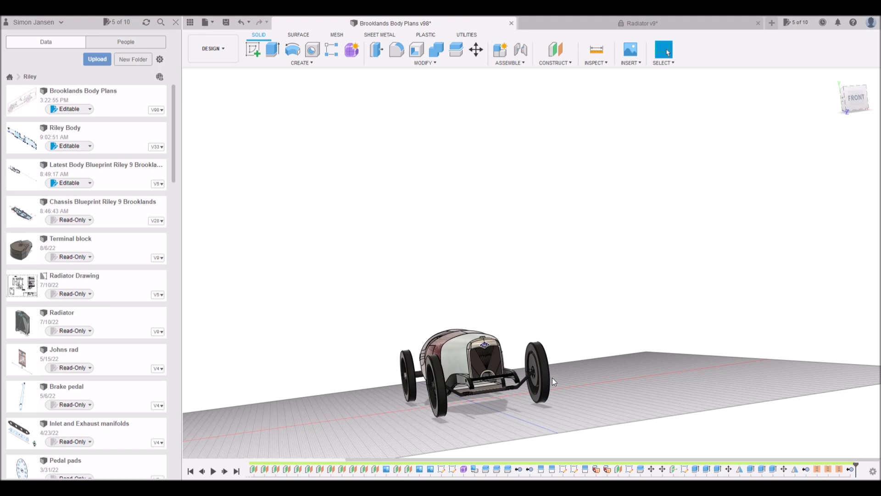
scroll(557, 378, "up", 6)
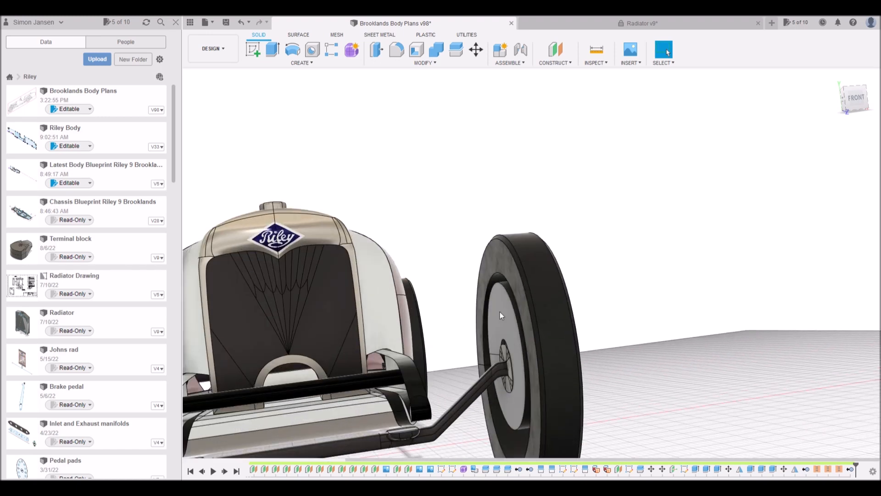
scroll(445, 397, "down", 5)
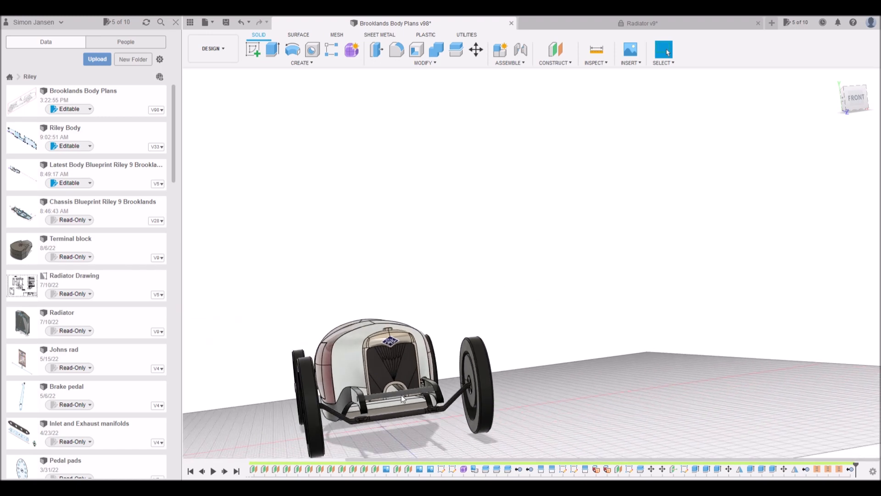
middle_click_drag(401, 395, 430, 396, "shift")
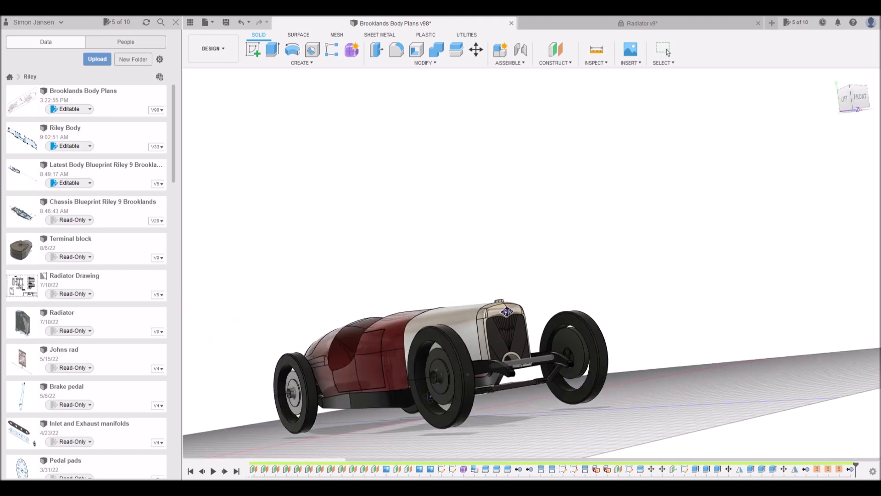
left_click(571, 337)
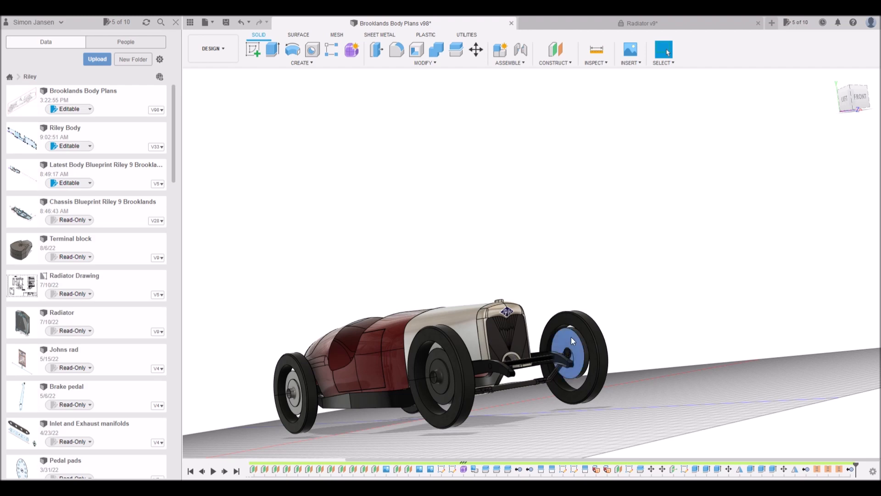
key("m")
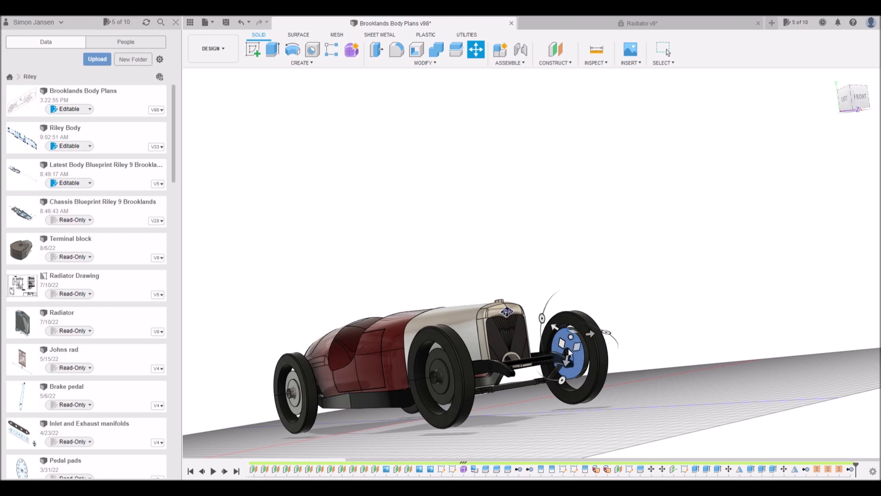
scroll(569, 357, "up", 6)
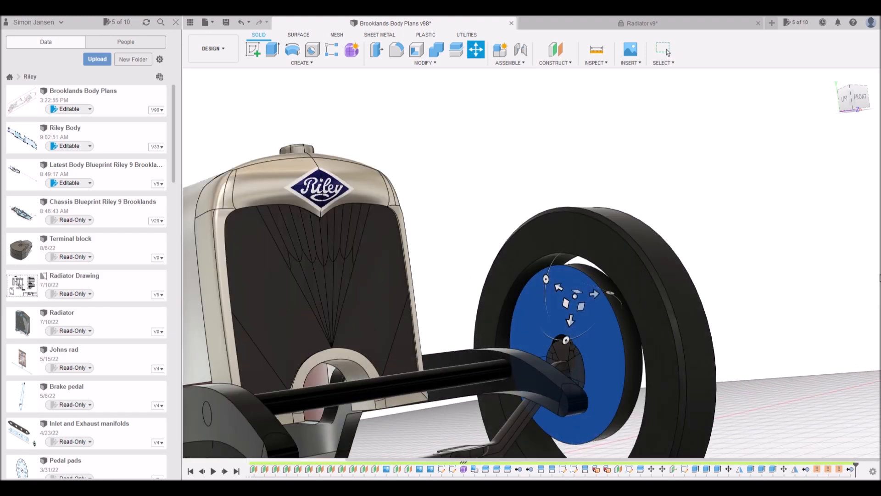
key("Escape")
scroll(603, 339, "down", 5)
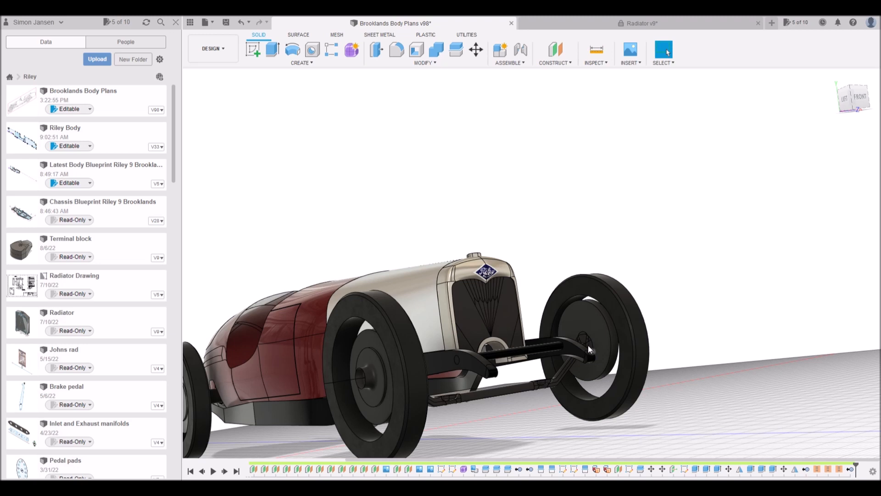
Step: Roll the timeline back to before the door panel and axle detail features, and examine the car from its left front
middle_click_drag(566, 359, 615, 360, "shift")
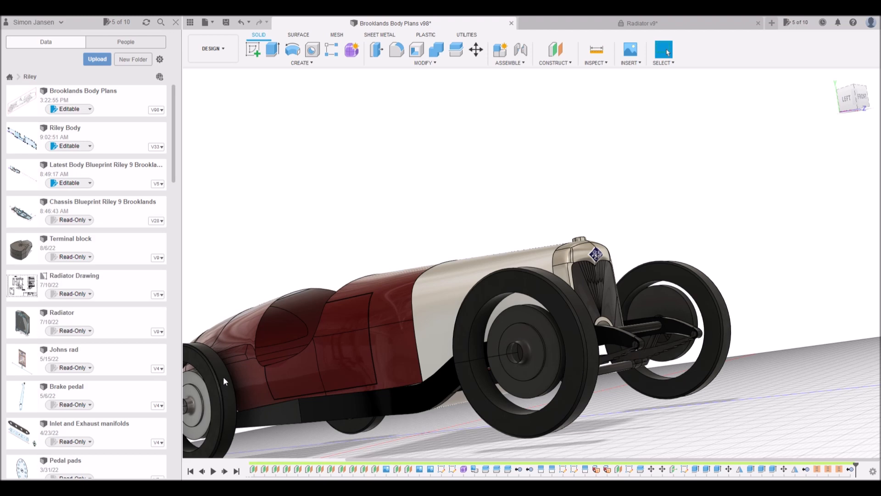
scroll(630, 311, "down", 5)
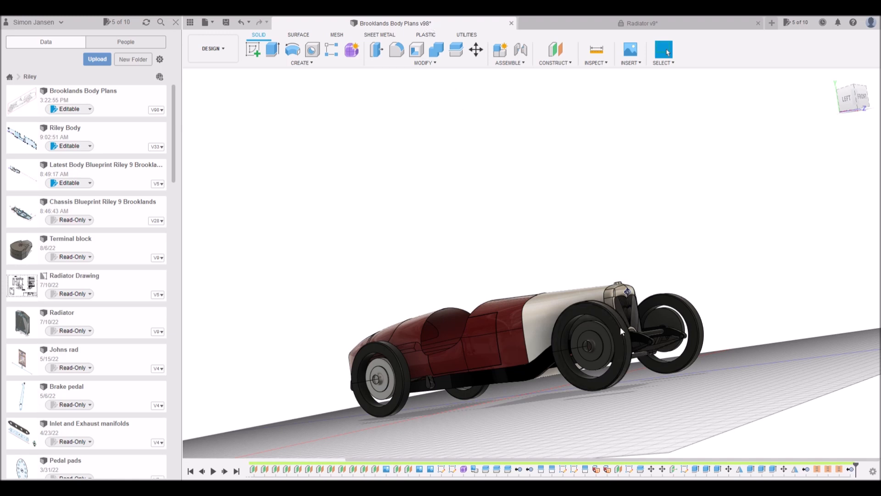
scroll(576, 376, "down", 3)
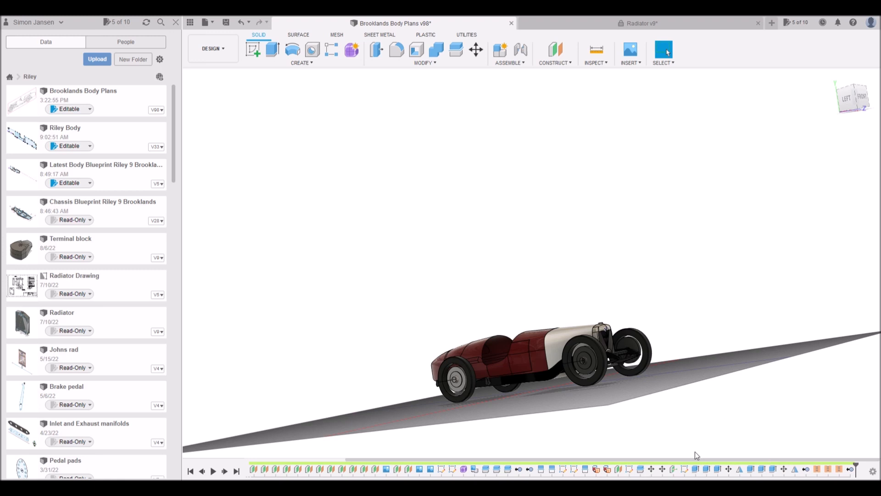
left_click_drag(862, 469, 602, 459)
left_click_drag(533, 474, 502, 468)
scroll(652, 332, "up", 5)
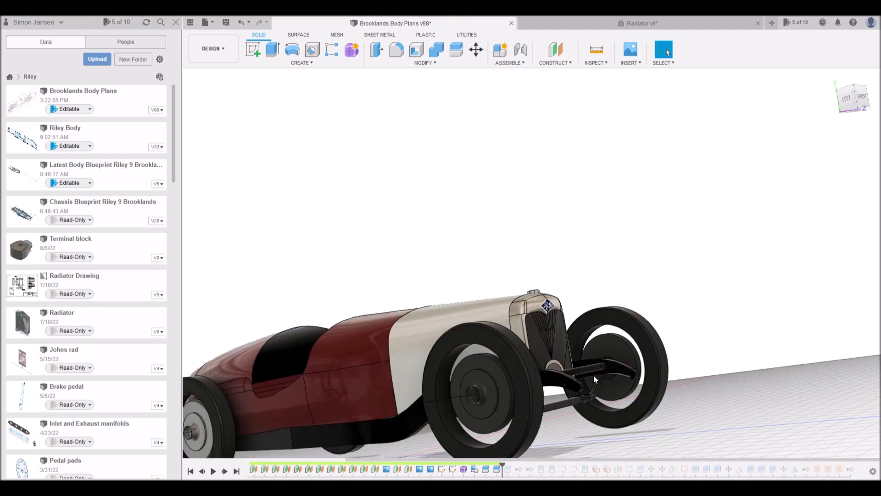
Step: Roll the timeline forward to the front axle's last Move feature and inspect which parts it positions
left_click_drag(504, 469, 790, 469)
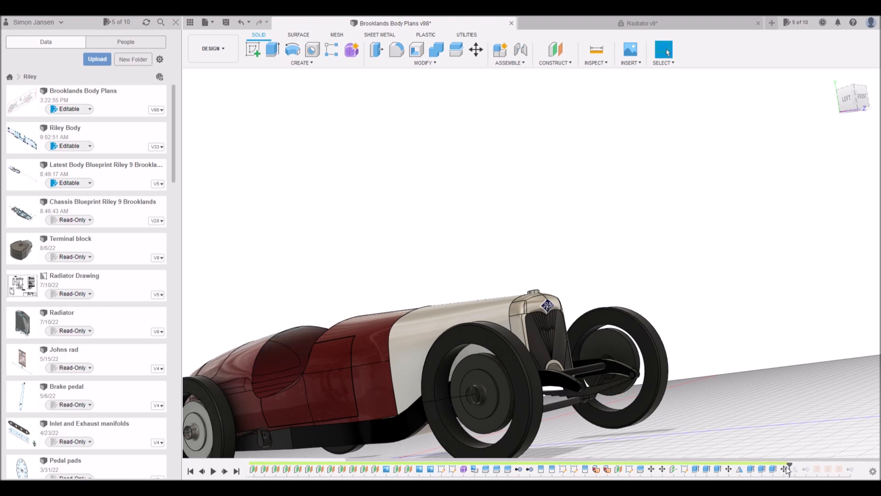
left_click(784, 470)
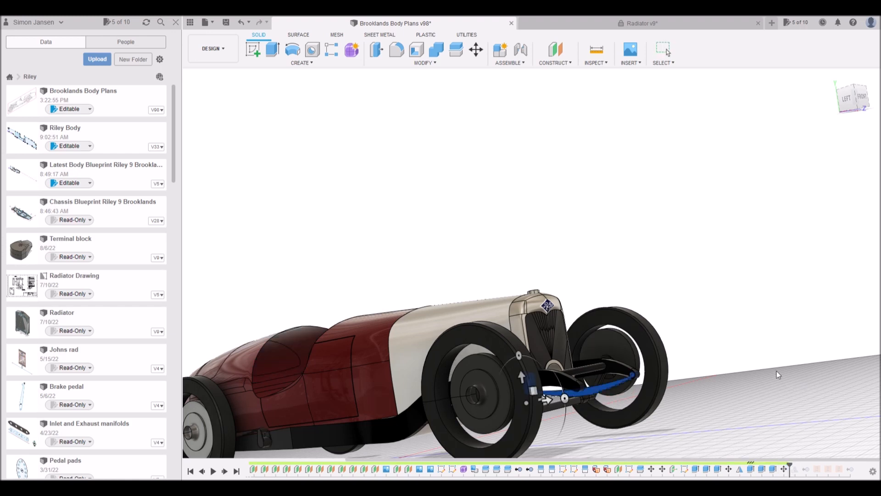
scroll(640, 400, "down", 3)
mouse_move(639, 399)
middle_mouse_down("shift")
mouse_move(627, 391)
mouse_move(637, 391)
middle_mouse_up("shift")
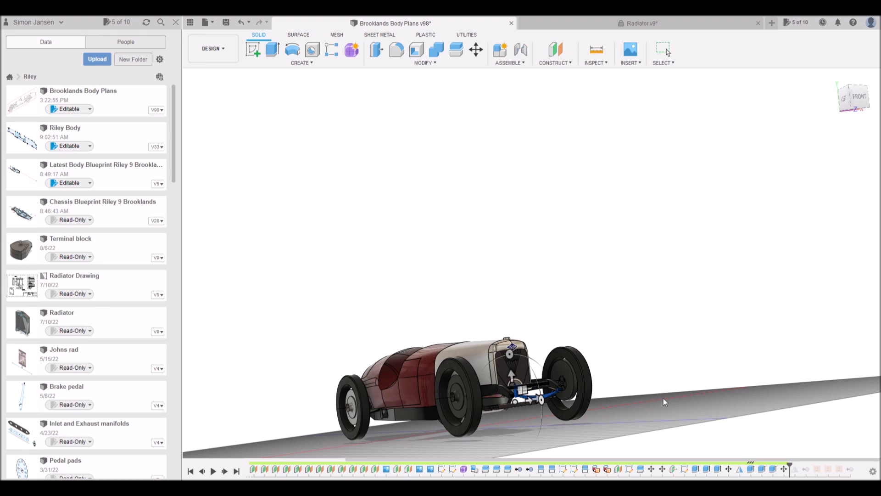
key("Escape")
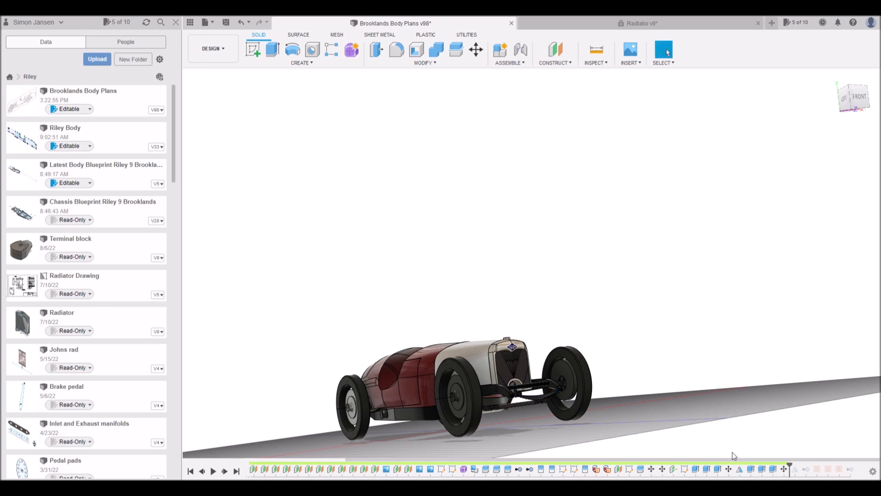
Step: Roll the timeline forward to its end and examine the complete car from the front and left side
left_click_drag(790, 463, 855, 468)
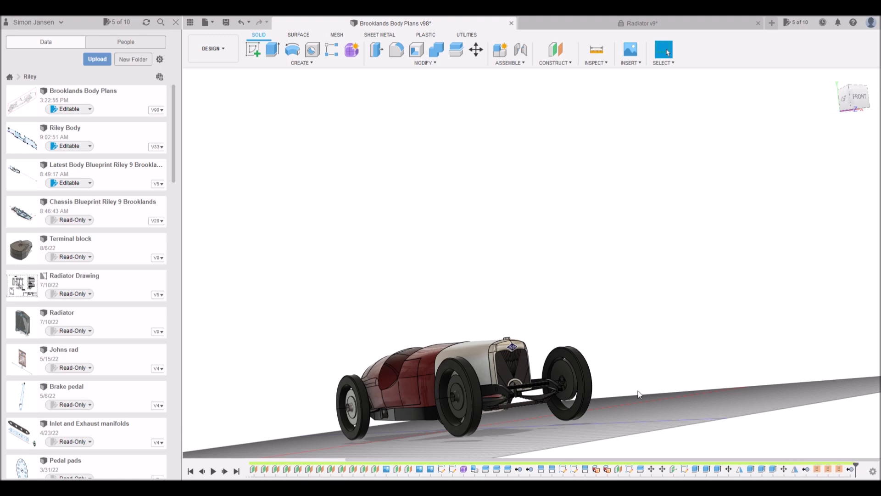
scroll(521, 359, "down", 3)
middle_click_drag(528, 362, 568, 262, "shift")
scroll(514, 264, "up", 4)
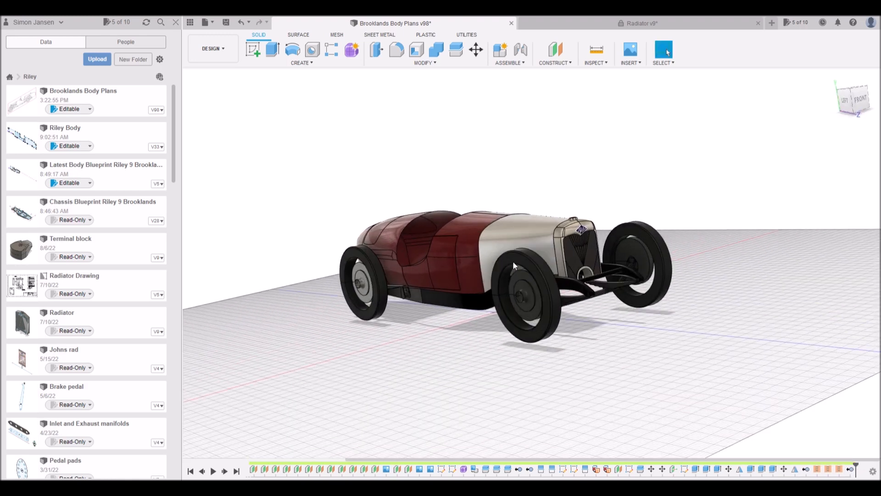
scroll(517, 262, "up", 2)
middle_click_drag(478, 254, 506, 261, "shift")
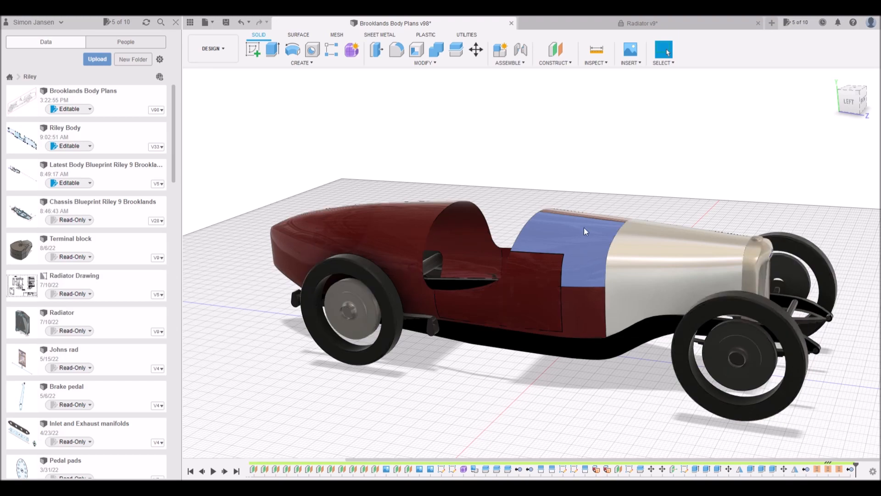
Step: Select the scuttle panel between bonnet and cockpit and examine its shape from the left and front right
scroll(581, 260, "down", 3)
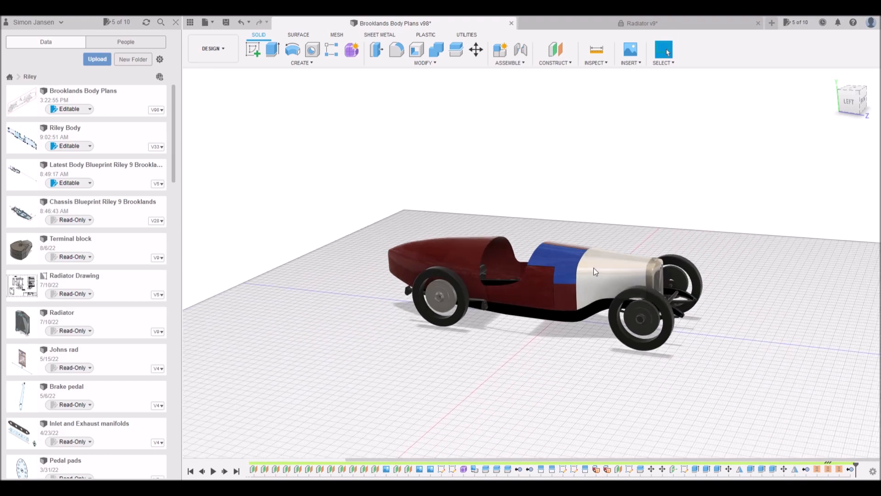
scroll(610, 255, "up", 5)
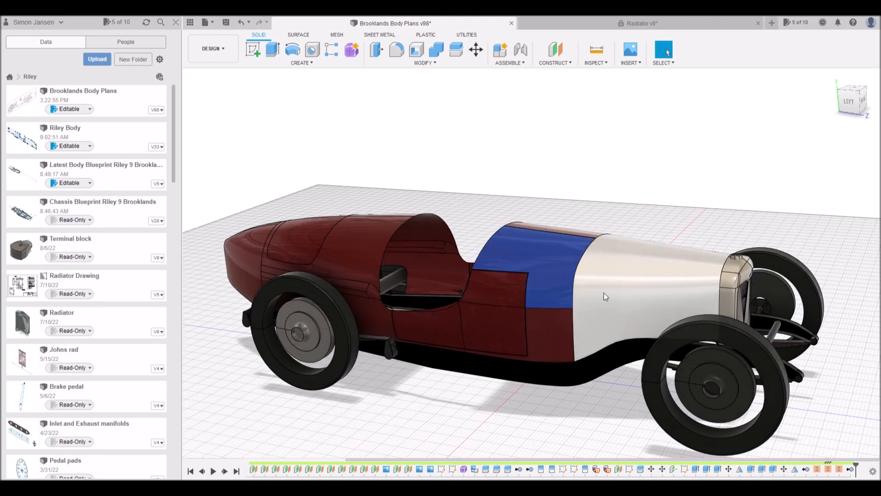
left_click(555, 271)
scroll(546, 295, "down", 5)
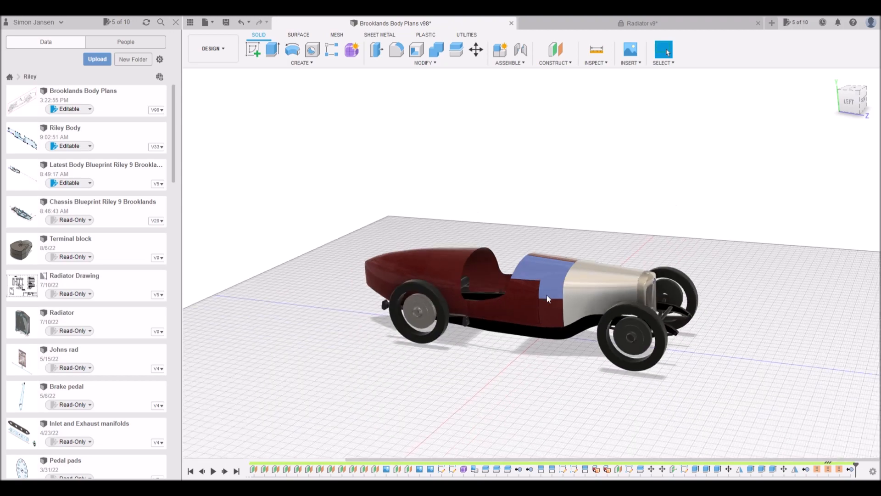
middle_click_drag(527, 292, 624, 193, "shift")
scroll(413, 238, "up", 3)
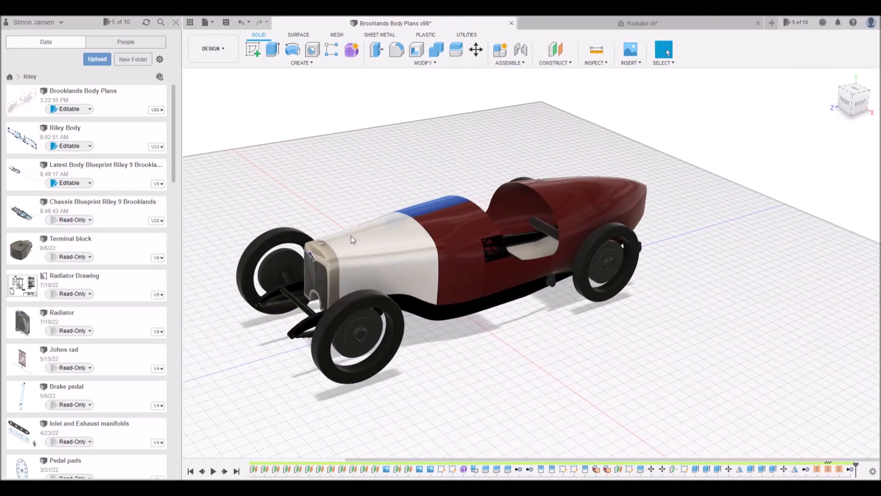
scroll(359, 197, "down", 3)
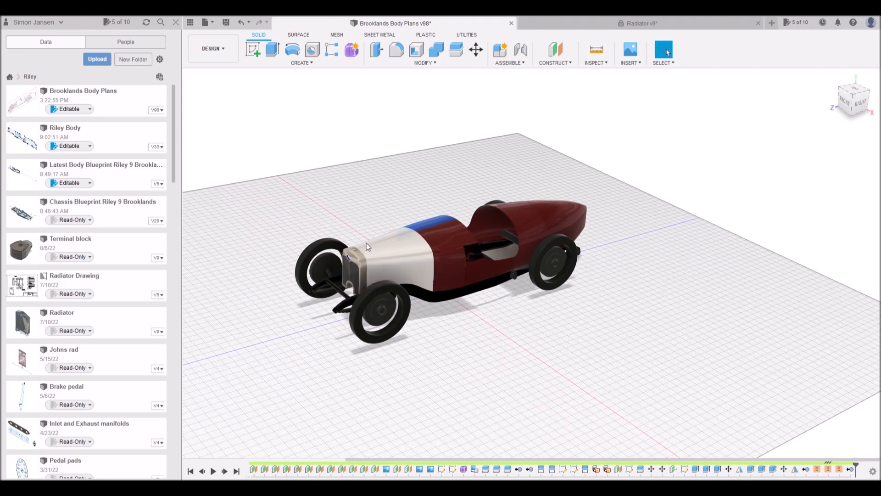
middle_click_drag(359, 194, 443, 183)
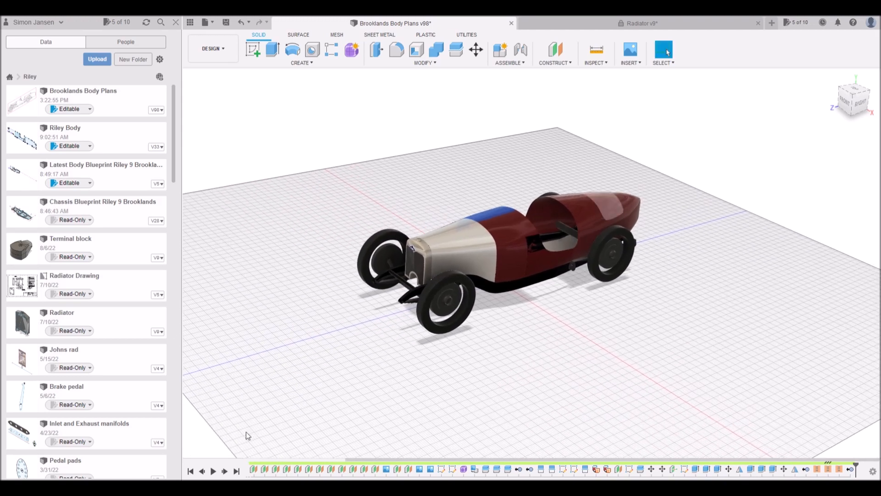
Step: Examine the tail deck panel, its opening and the cockpit from above, the right side and the front
middle_click_drag(577, 206, 589, 250, "shift")
scroll(590, 254, "up", 6)
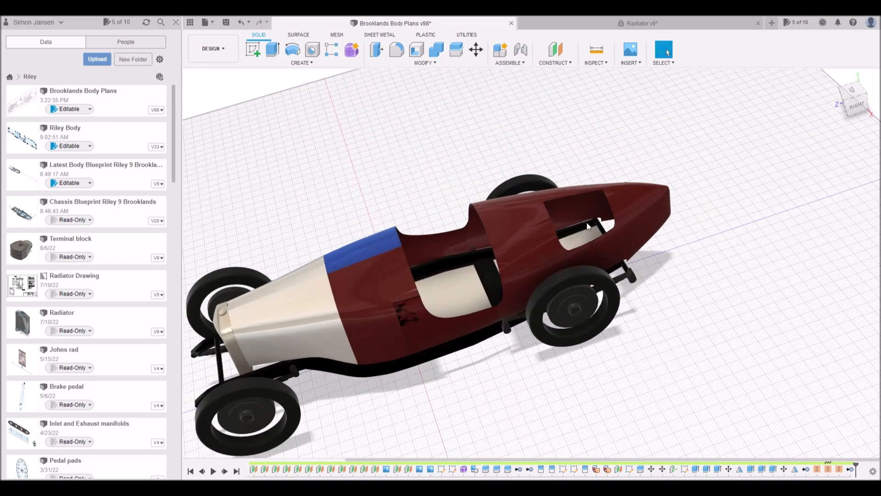
middle_click_drag(528, 266, 485, 224, "shift")
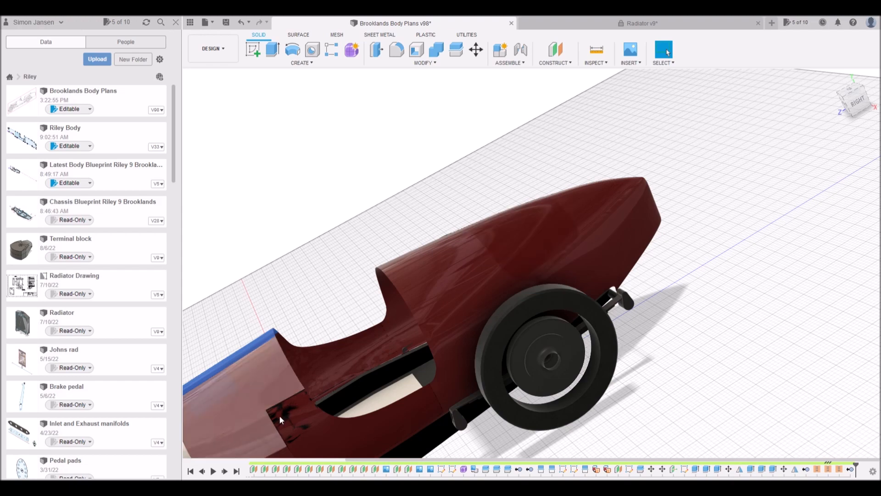
scroll(489, 306, "down", 3)
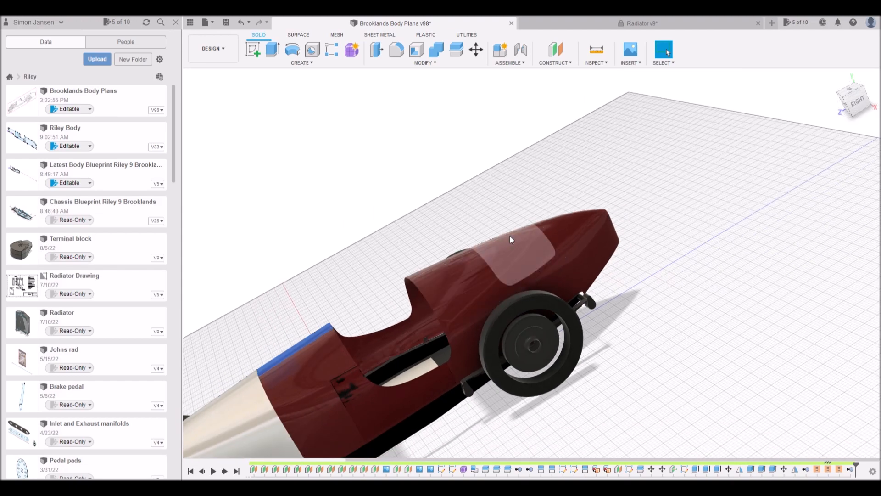
middle_click_drag(499, 253, 420, 247, "shift")
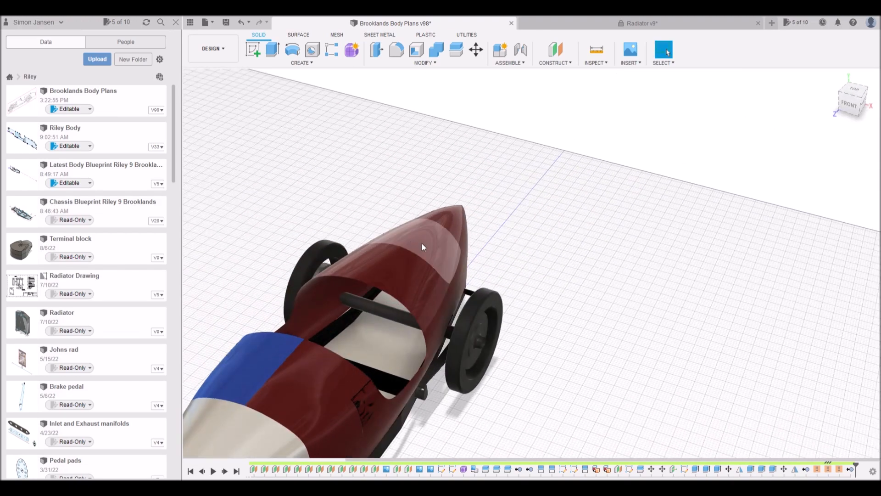
scroll(420, 245, "down", 4)
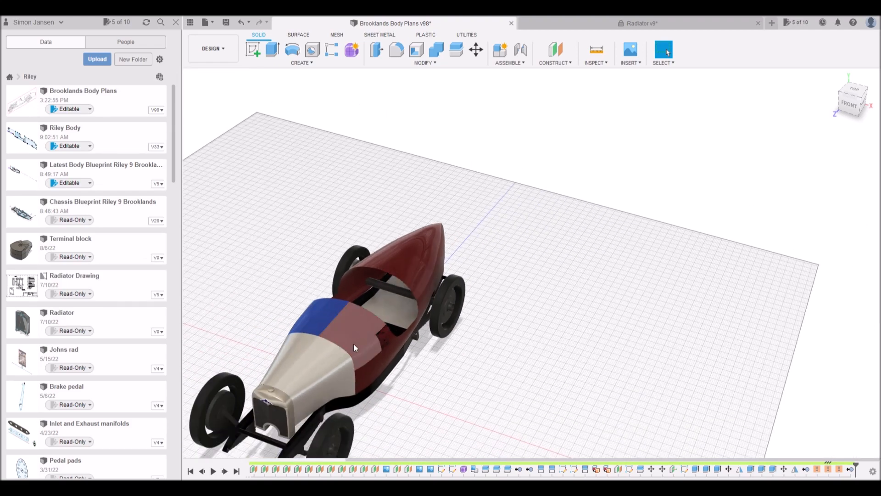
middle_click_drag(313, 346, 316, 235, "shift")
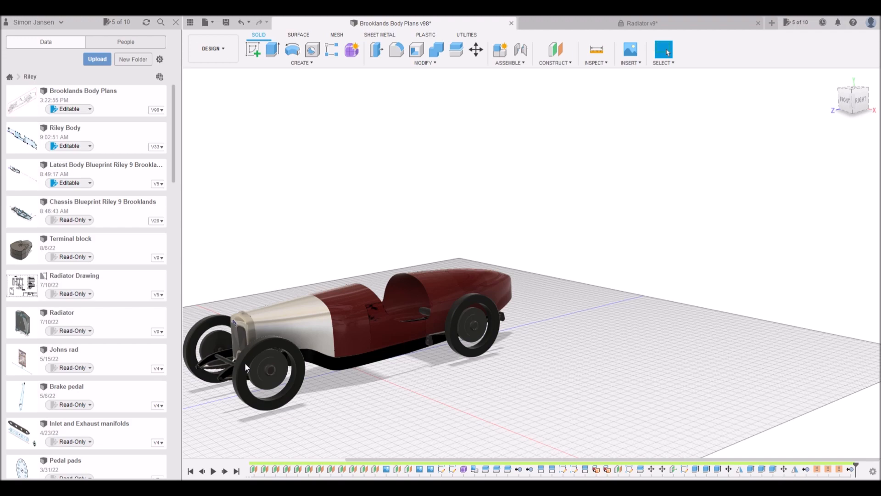
Step: Hide the radiator and the silver bonnet panel to expose the front chassis and the open scuttle
scroll(363, 326, "down", 1)
scroll(362, 326, "down", 1)
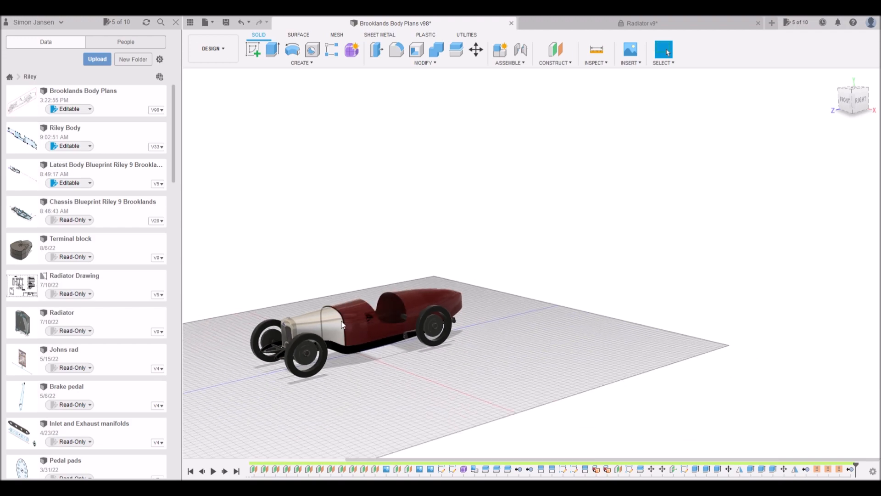
scroll(346, 322, "up", 5)
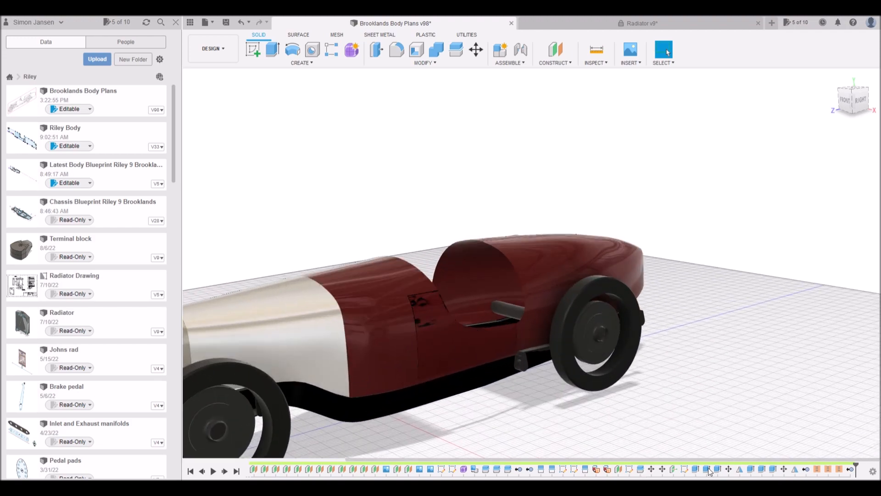
middle_click_drag(384, 286, 569, 223)
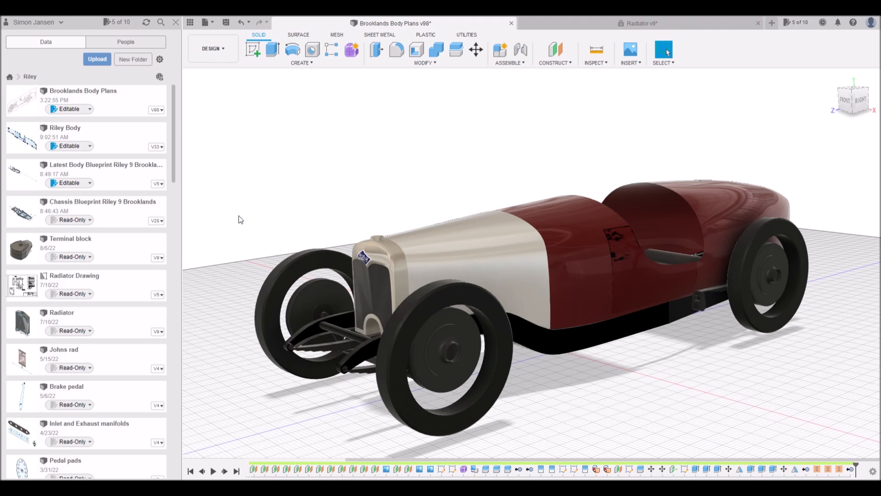
left_click(221, 219)
left_click(221, 235)
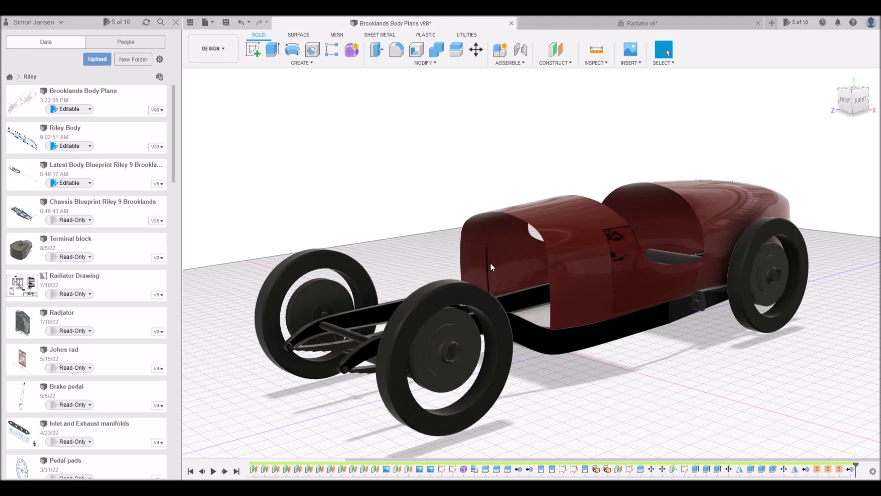
Step: Examine the car without its bonnet from the front right and in the straight front view
middle_click_drag(445, 266, 474, 260, "shift")
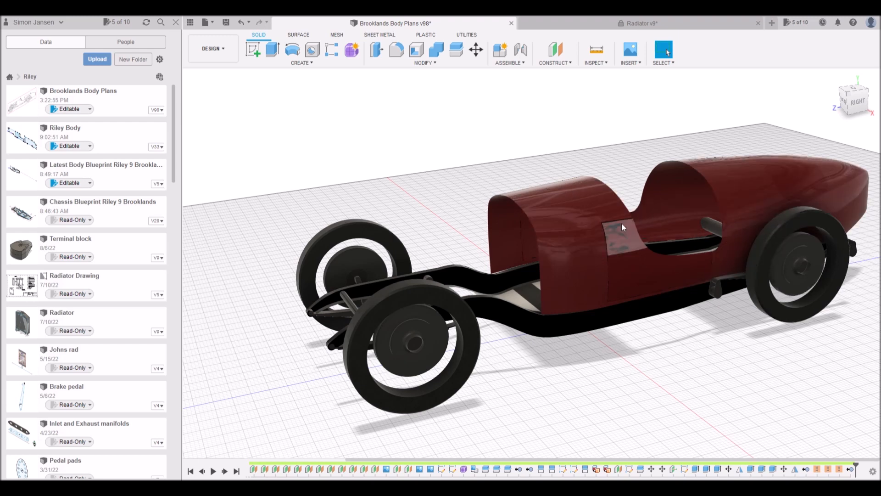
left_click(845, 103)
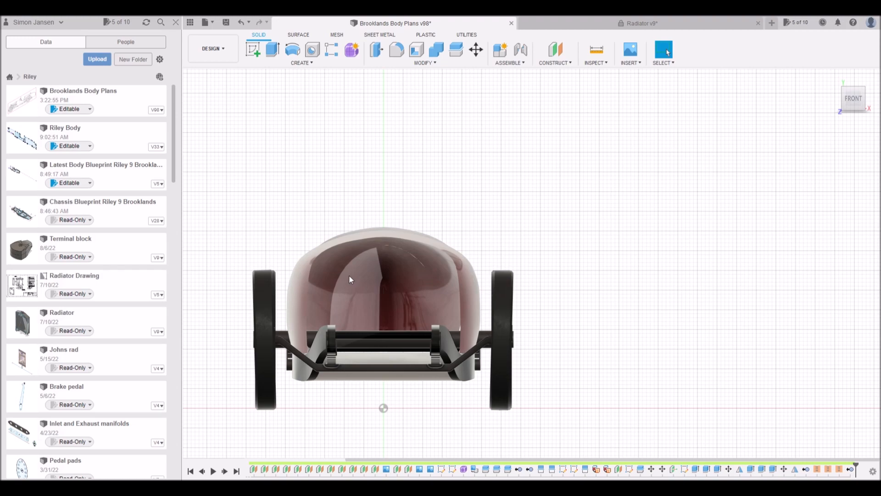
scroll(351, 276, "down", 5)
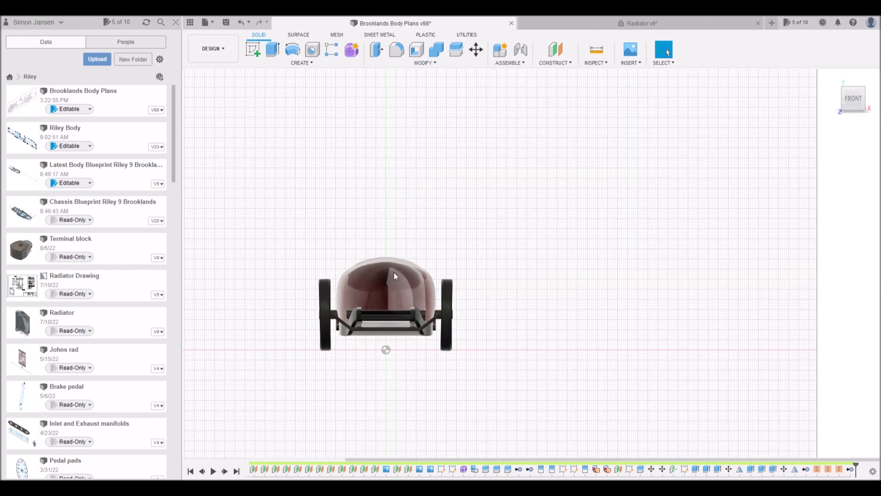
middle_click_drag(458, 289, 269, 289, "shift")
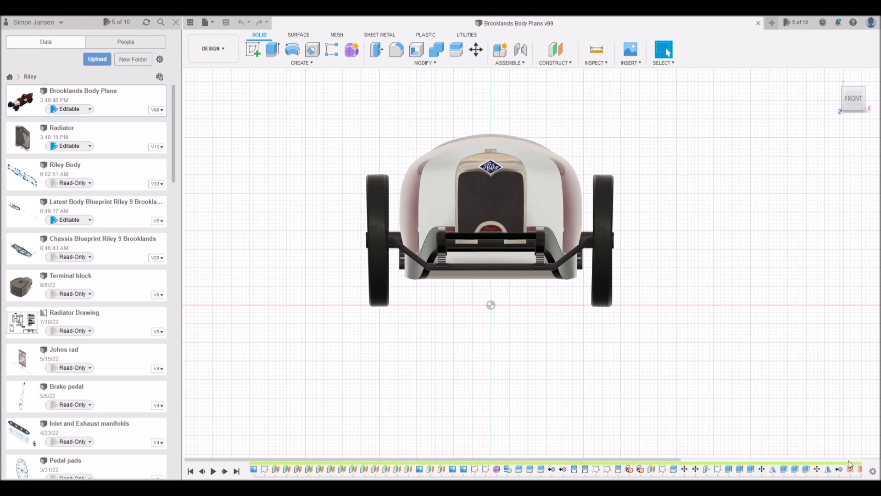
Step: Show the end of the feature timeline and examine the complete car from the front left and above
left_click_drag(676, 458, 846, 461)
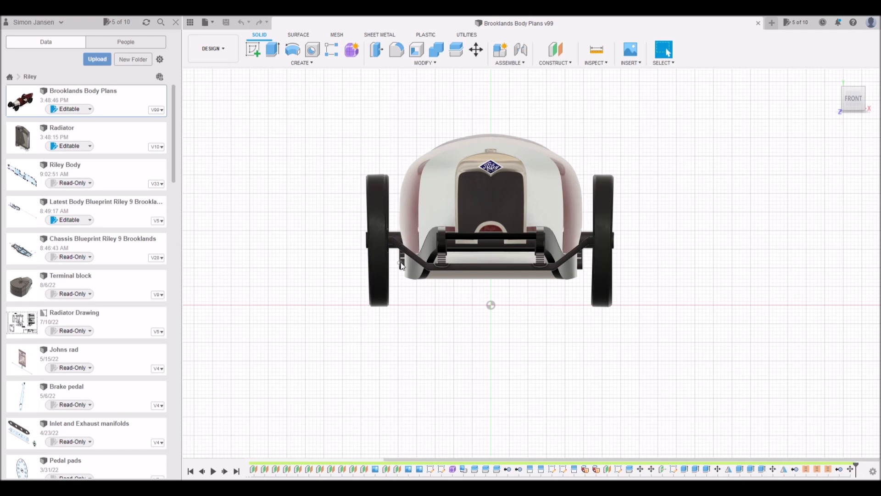
middle_click_drag(408, 259, 518, 291, "shift")
scroll(656, 268, "down", 4)
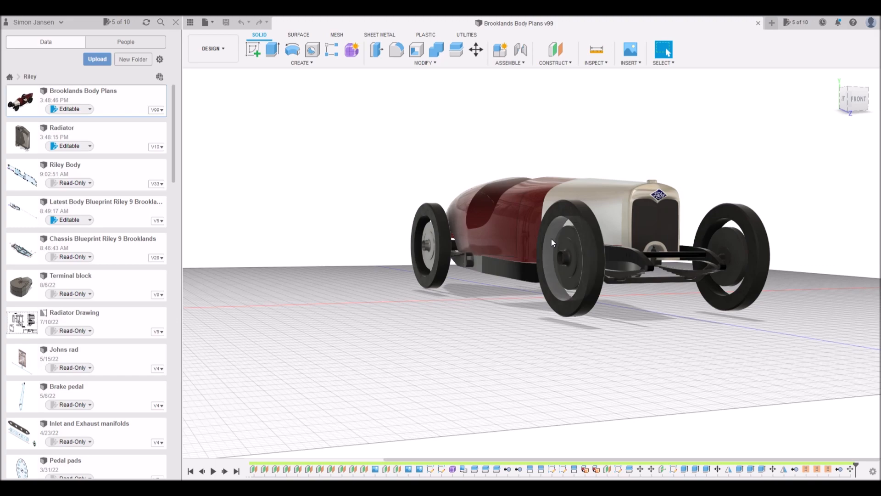
middle_click_drag(495, 235, 560, 285, "shift")
scroll(559, 283, "down", 3)
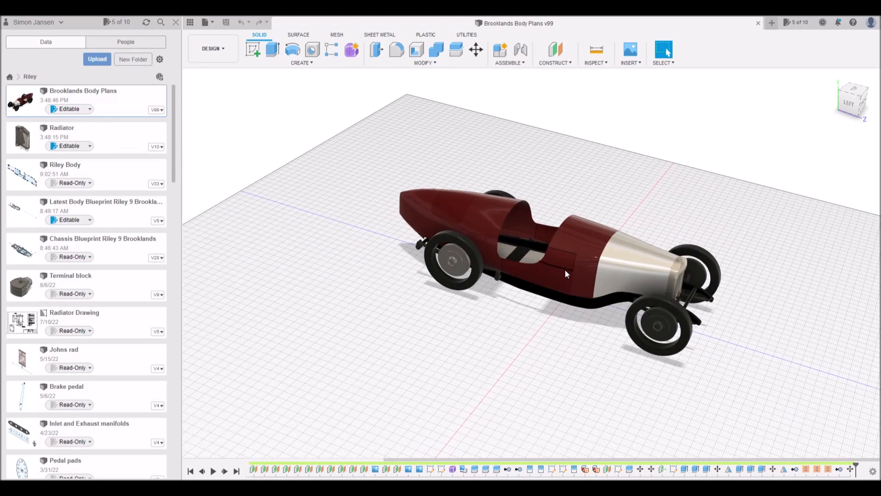
Step: Inspect the left door outline on the scuttle side, and select the silver bonnet panel to show its extent
scroll(563, 273, "up", 5)
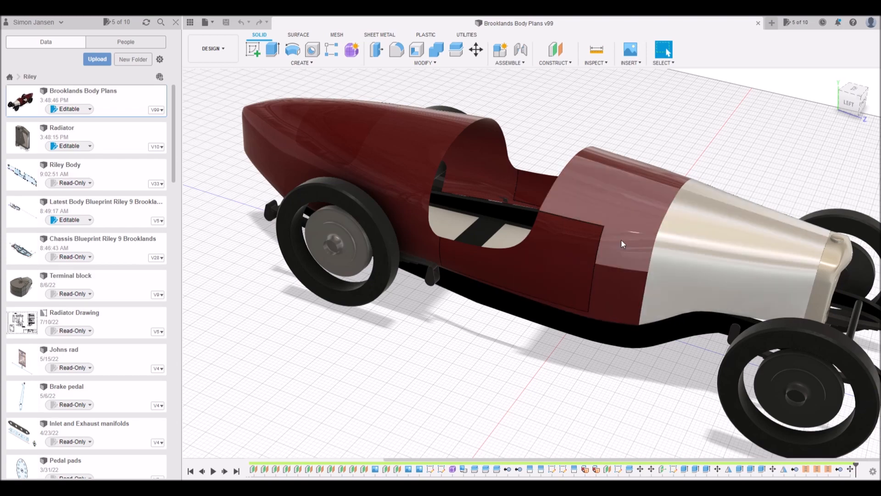
scroll(661, 287, "down", 5)
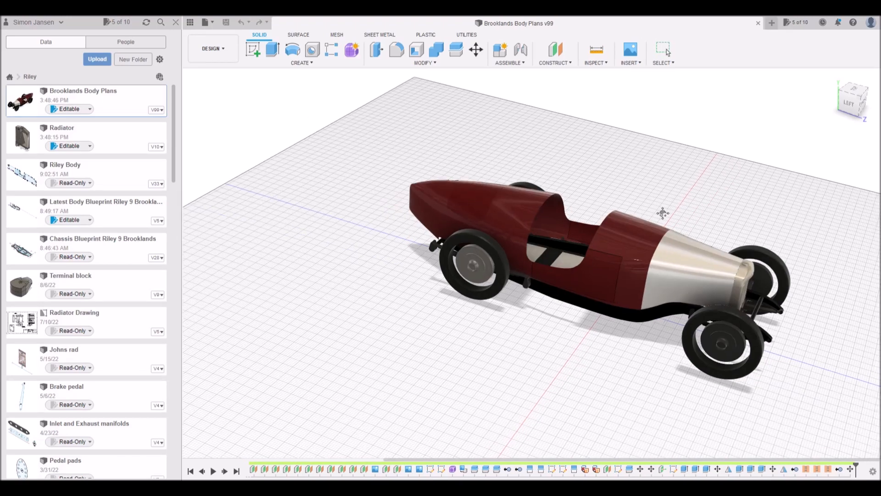
middle_click_drag(663, 213, 543, 206)
left_click(574, 259)
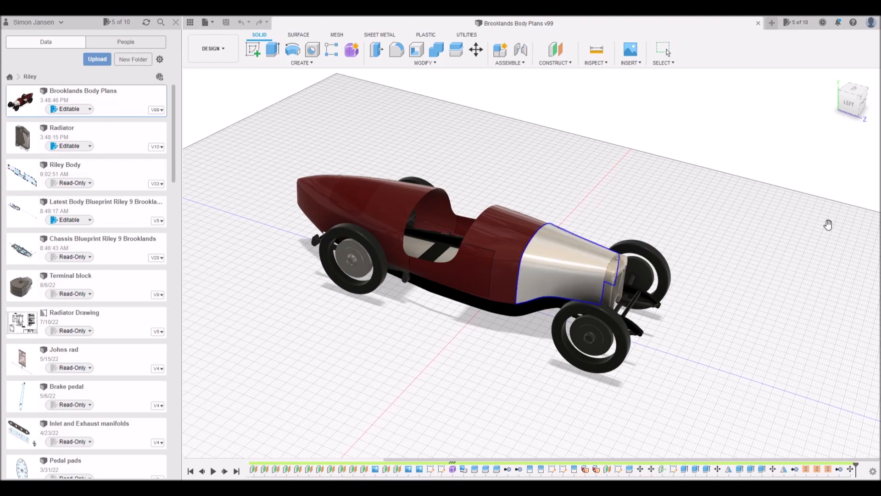
left_click_drag(831, 222, 577, 263)
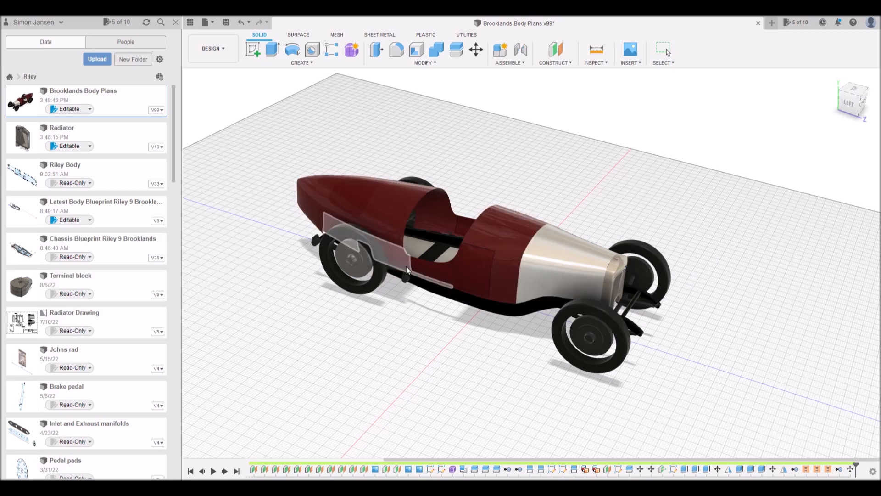
Step: Examine the car's left side up close and as a whole, including the door, cockpit opening and wheels
scroll(415, 297, "up", 3)
scroll(407, 296, "down", 4)
scroll(406, 303, "down", 2)
scroll(411, 312, "up", 5)
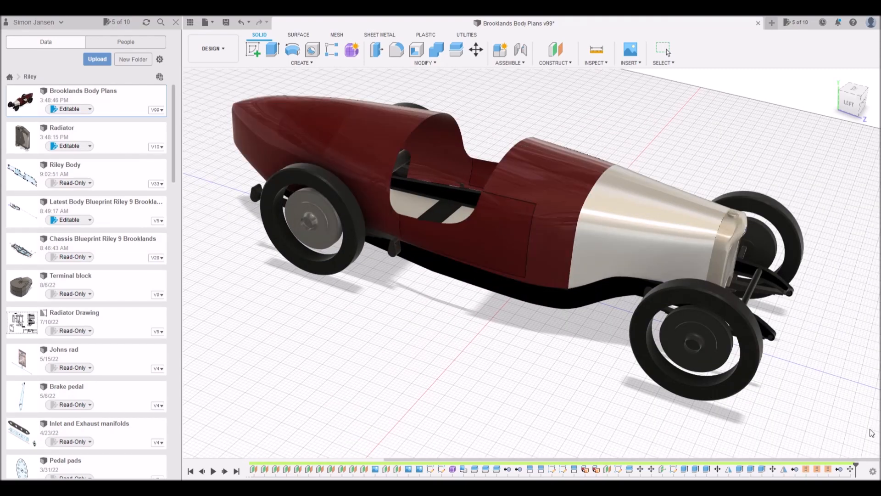
scroll(434, 273, "down", 4)
middle_click_drag(468, 290, 409, 271, "shift")
scroll(449, 255, "up", 1)
scroll(444, 276, "down", 3)
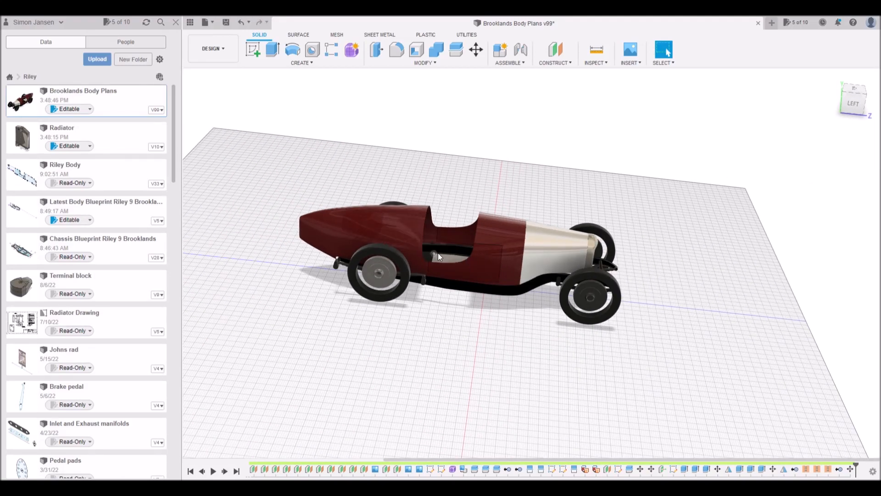
Step: Examine the left door panel and the cockpit cut-out up close from the rear left
middle_click_drag(441, 288, 478, 277, "shift")
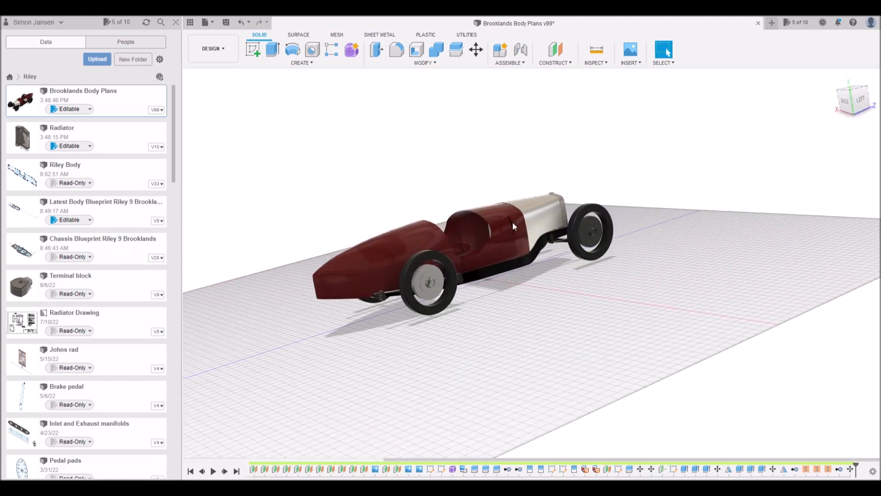
scroll(512, 224, "up", 5)
middle_click_drag(498, 238, 491, 218, "shift")
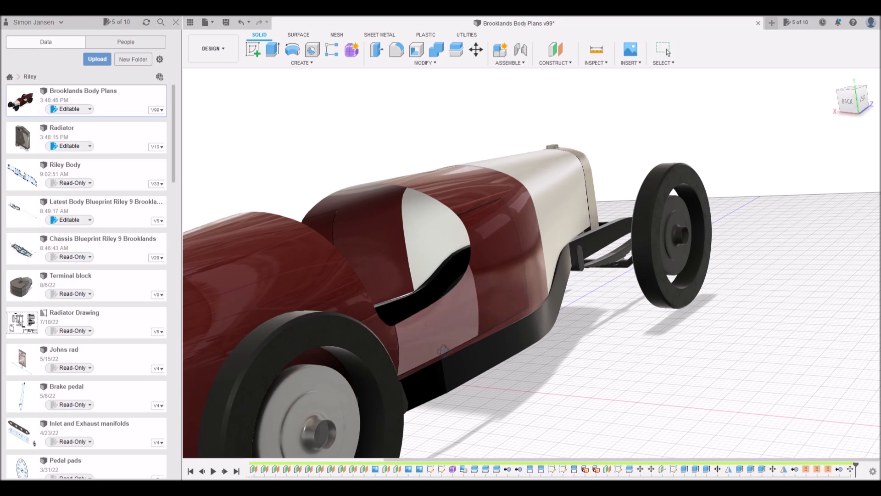
middle_click_drag(427, 324, 432, 346, "shift")
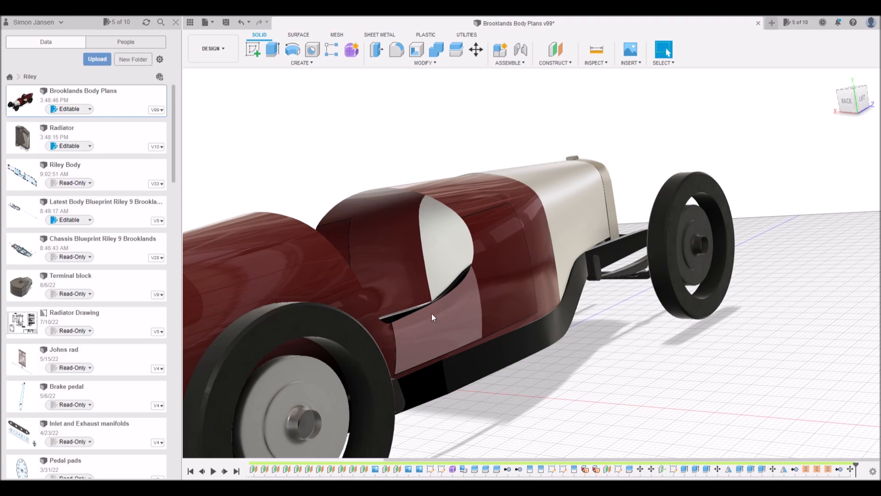
mouse_move(443, 331)
middle_mouse_down()
mouse_move(566, 269)
mouse_move(597, 273)
mouse_move(601, 249)
mouse_move(583, 255)
middle_mouse_up()
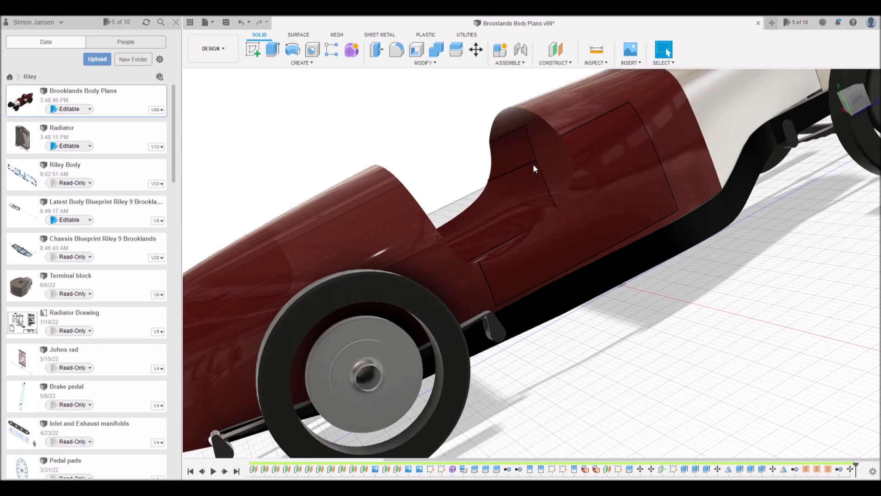
Step: Compare the door outline on the car's right side with the body seen from the rear left
scroll(566, 194, "down", 5)
middle_click_drag(540, 212, 511, 175, "shift")
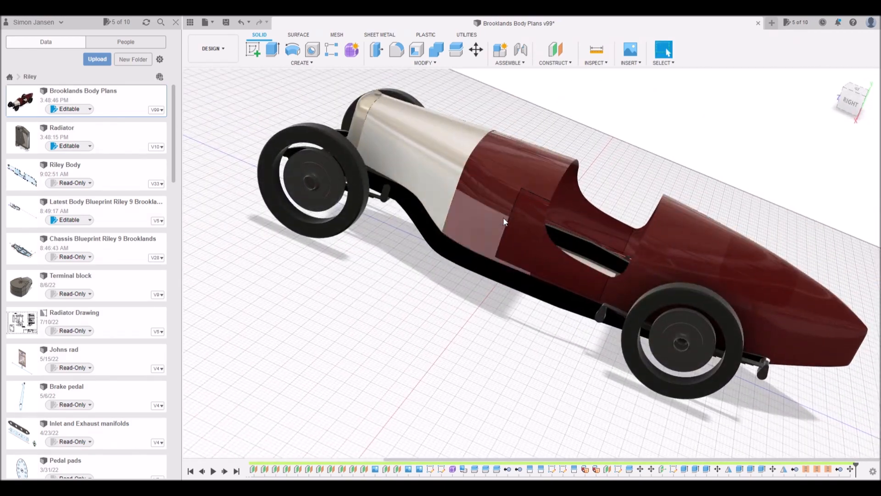
middle_click_drag(589, 243, 463, 280, "shift")
middle_click_drag(472, 243, 497, 279, "shift")
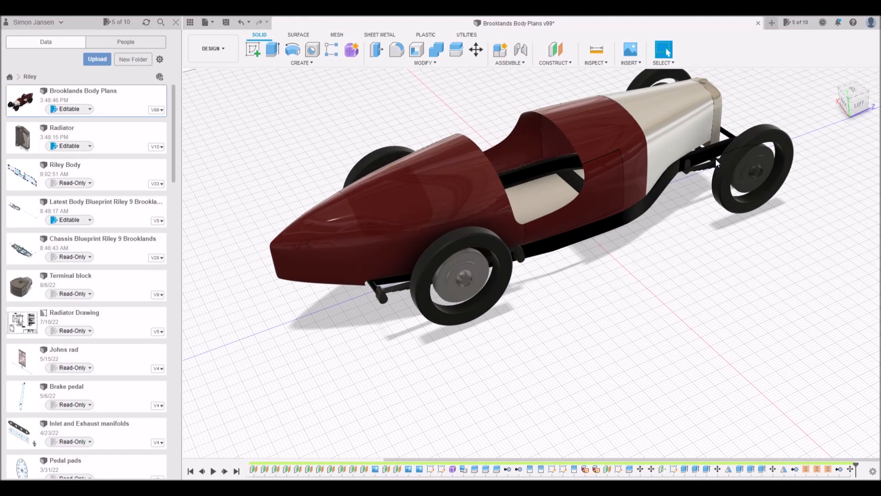
scroll(686, 188, "down", 3)
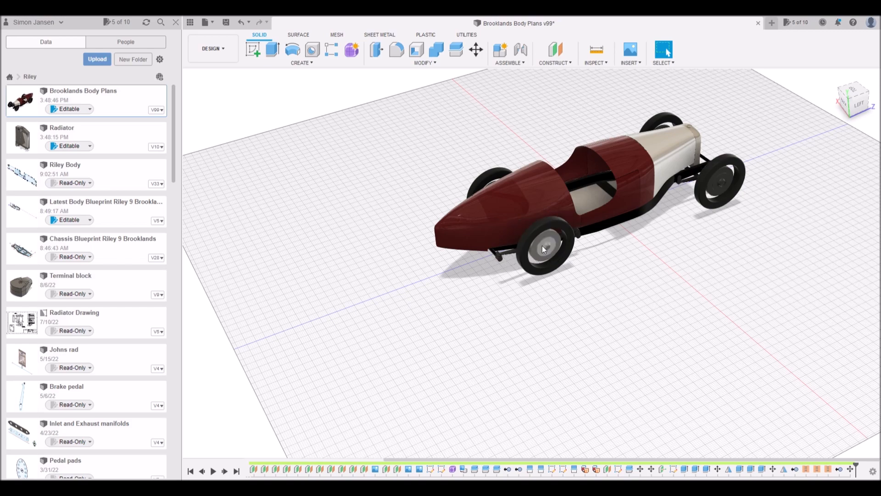
Step: Inspect the cockpit floor, cross member and chassis rail through the cockpit opening from above left
middle_click_drag(543, 249, 580, 275, "shift")
middle_click_drag(521, 256, 533, 296, "shift")
scroll(626, 177, "up", 10)
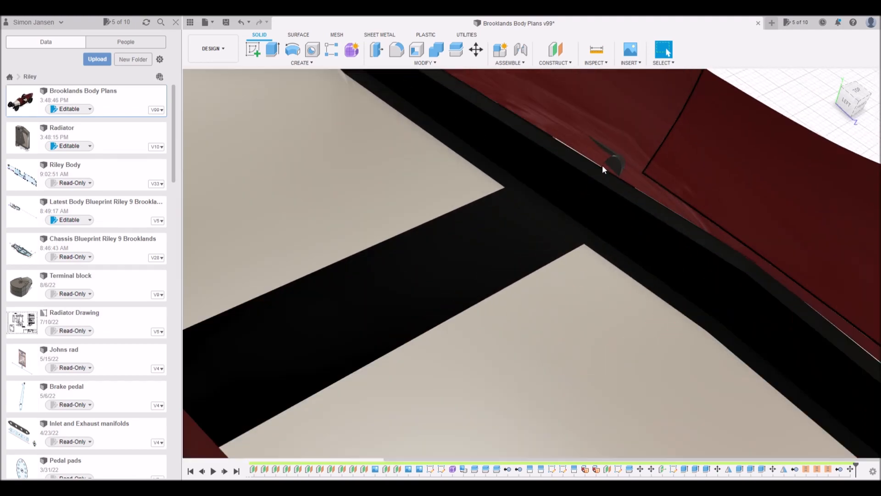
middle_click_drag(613, 157, 627, 178, "shift")
scroll(627, 178, "down", 10)
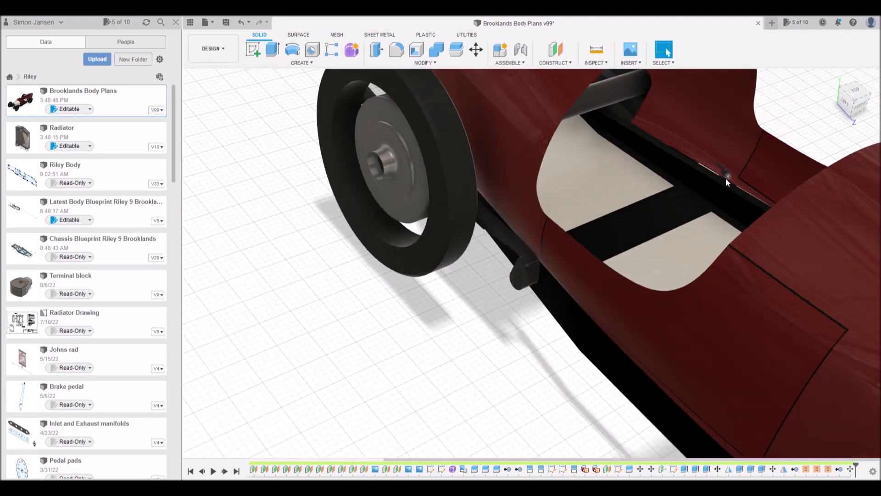
Step: Inspect the left door's rear shut line and the body edge beside the rear wheel up close
middle_click_drag(563, 266, 558, 290, "shift")
scroll(559, 294, "up", 10)
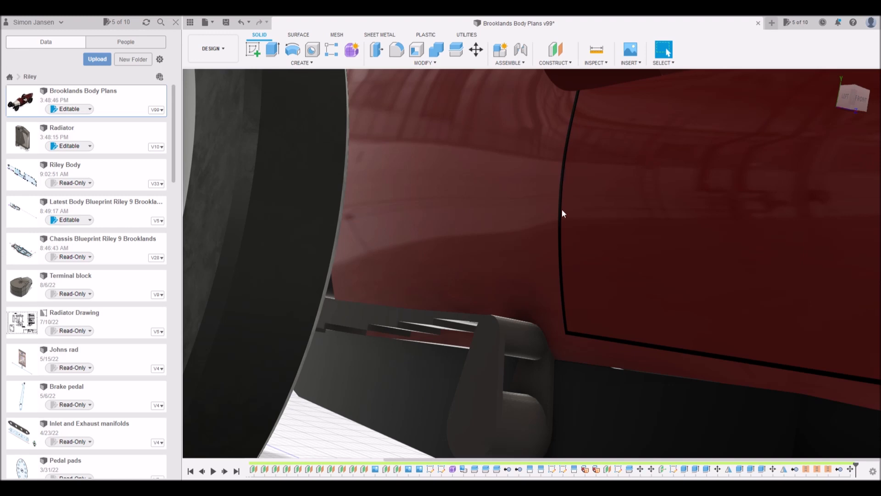
scroll(567, 335, "down", 3)
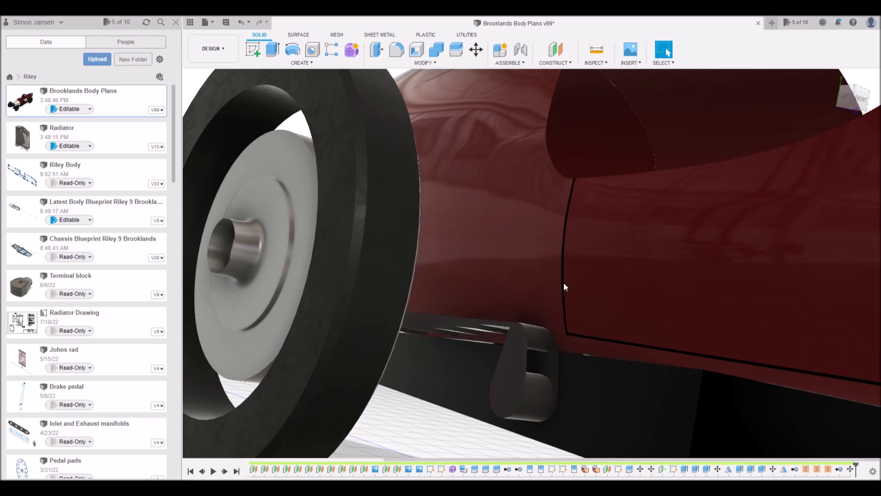
scroll(560, 292, "down", 4)
scroll(558, 291, "down", 3)
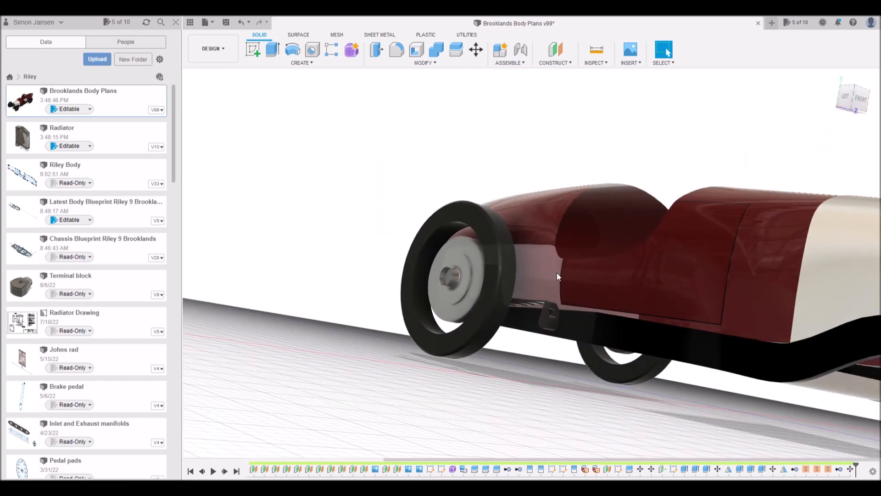
scroll(546, 285, "down", 4)
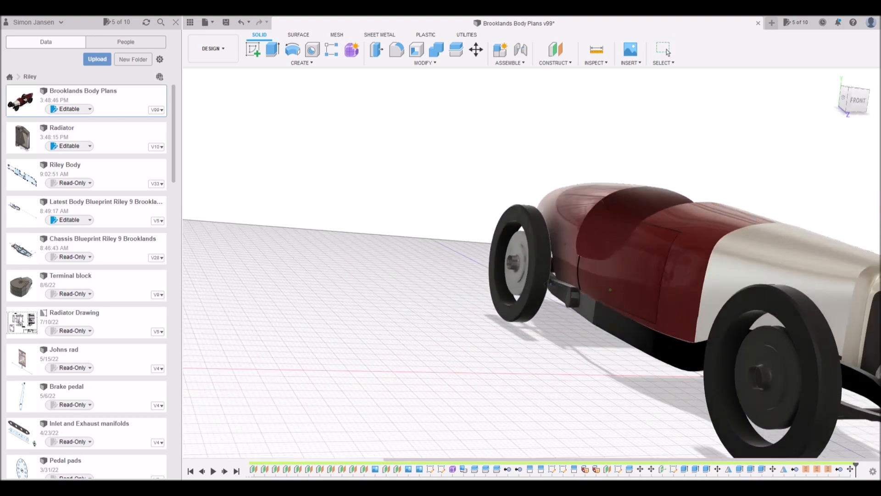
Step: Examine the car's right side and finish on the straight right side view of the complete car
middle_click_drag(549, 284, 448, 276, "shift")
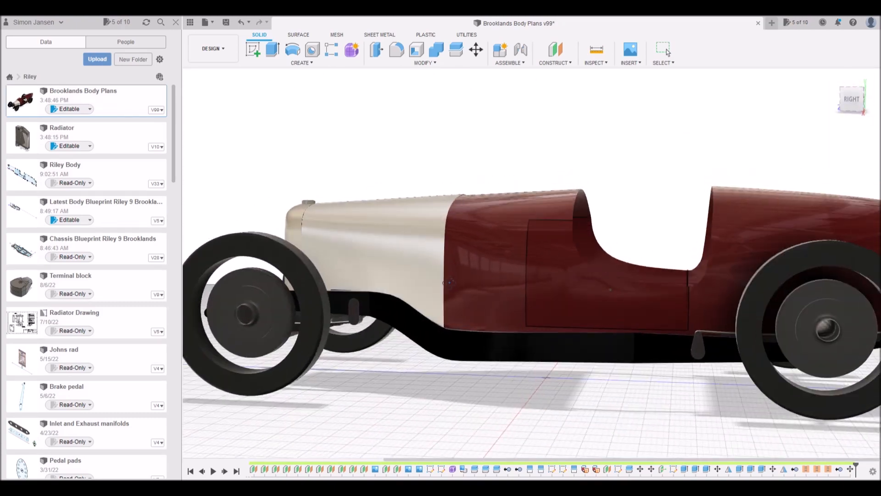
scroll(679, 329, "up", 5)
scroll(673, 335, "down", 7)
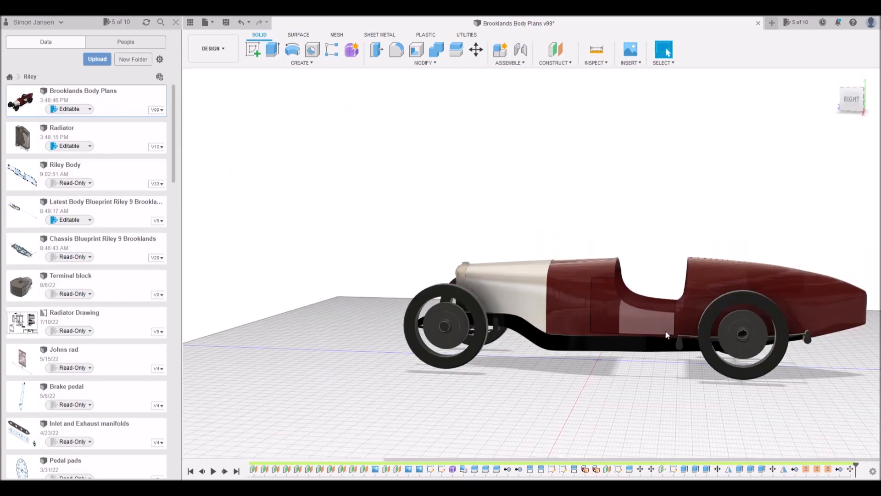
mouse_move(659, 330)
middle_mouse_down("shift")
mouse_move(673, 339)
mouse_move(664, 342)
mouse_move(693, 340)
mouse_move(672, 330)
middle_mouse_up("shift")
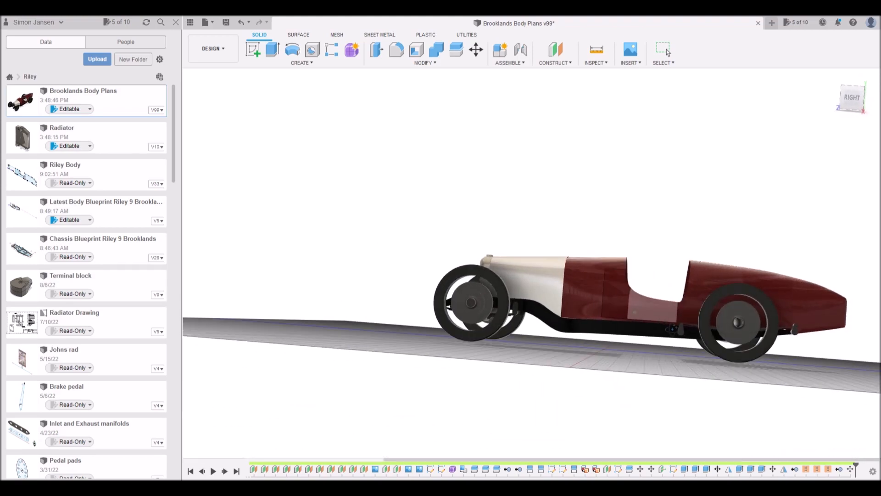
left_click(845, 100)
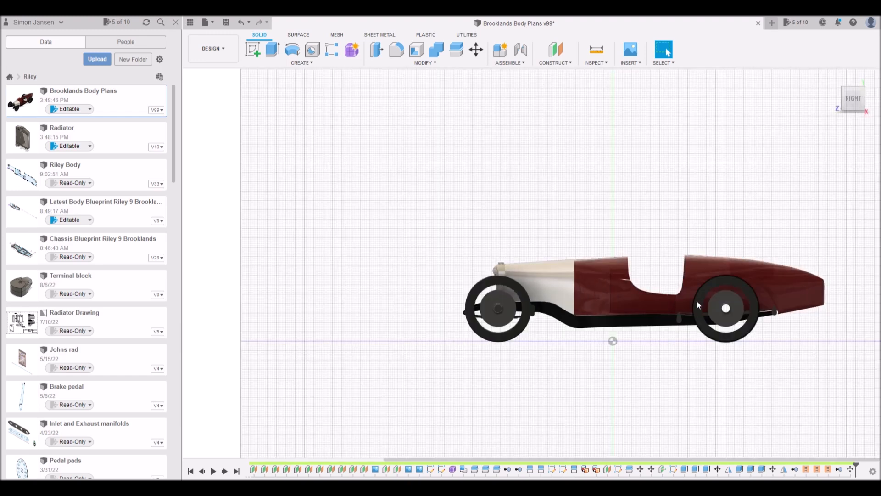
middle_click_drag(658, 346, 592, 353)
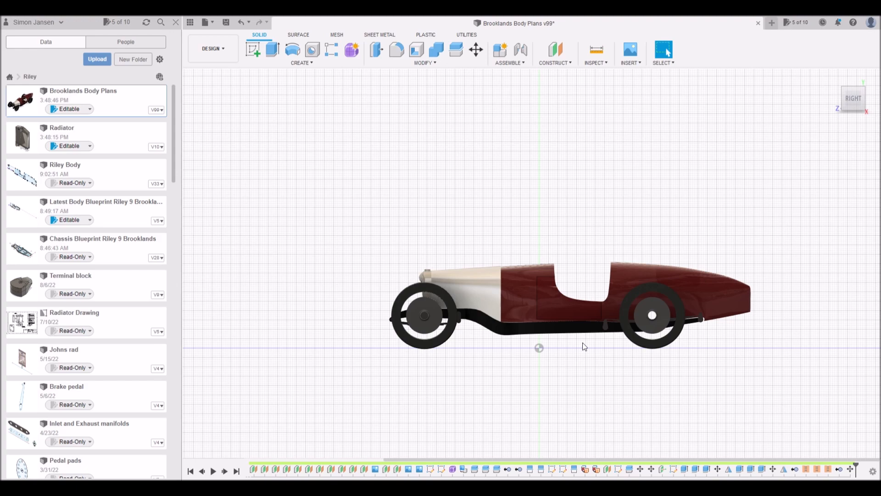
Step: View the complete car's right side from slightly above and switch to the Render workspace
middle_click_drag(577, 343, 563, 233, "shift")
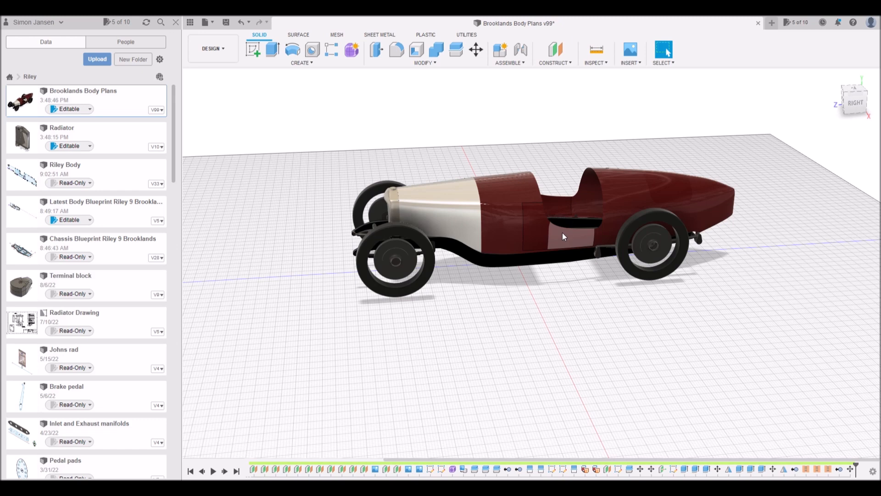
middle_click_drag(564, 263, 566, 294)
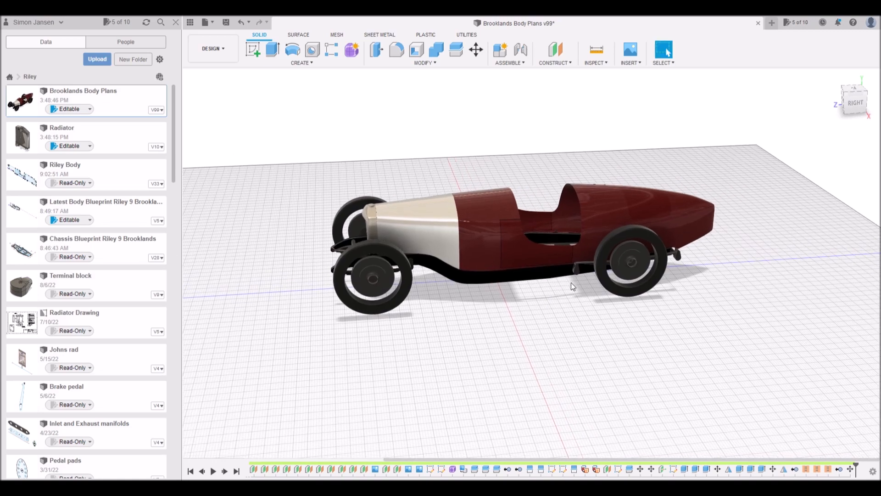
middle_click_drag(581, 295, 532, 305, "shift")
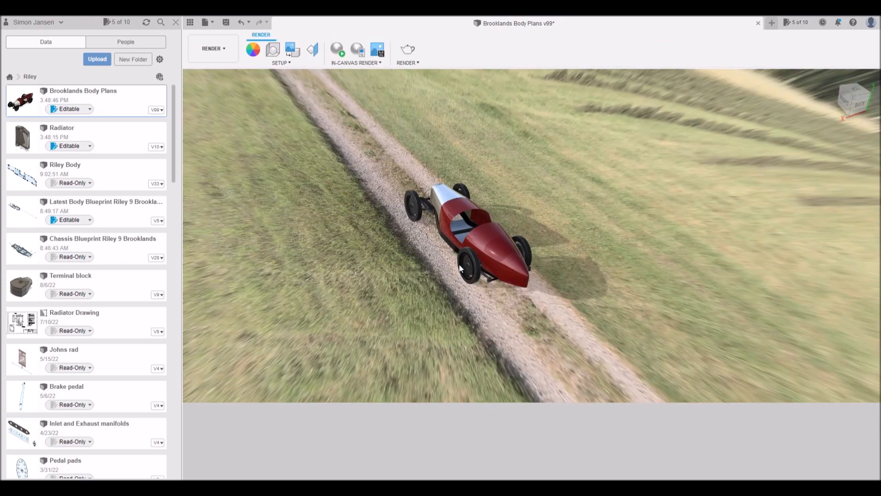
Step: Examine the car on the countryside track from the left, the rear right and the front left
scroll(443, 246, "down", 2)
middle_click_drag(442, 281, 368, 268, "shift")
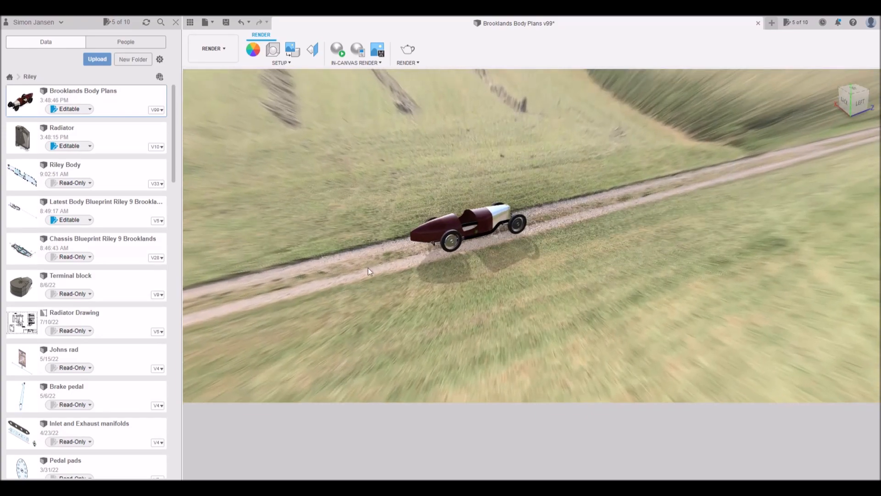
scroll(480, 230, "up", 5)
middle_click_drag(490, 240, 551, 263, "shift")
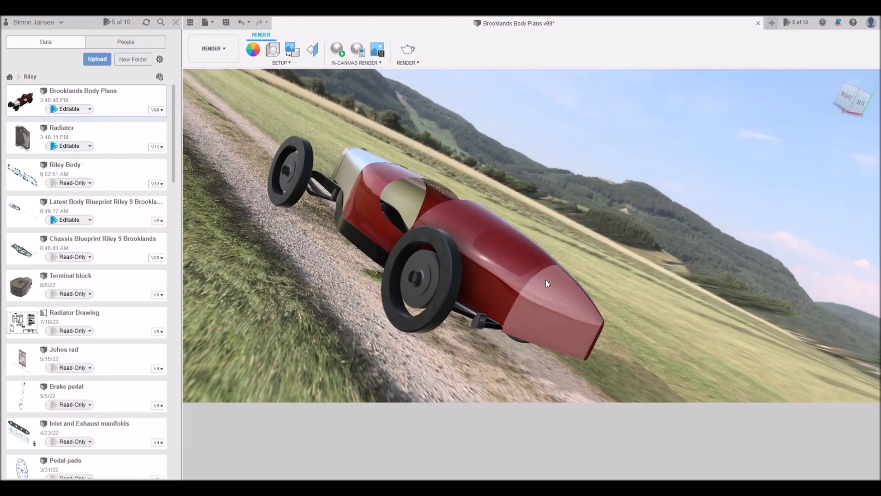
middle_click_drag(503, 243, 526, 264, "shift")
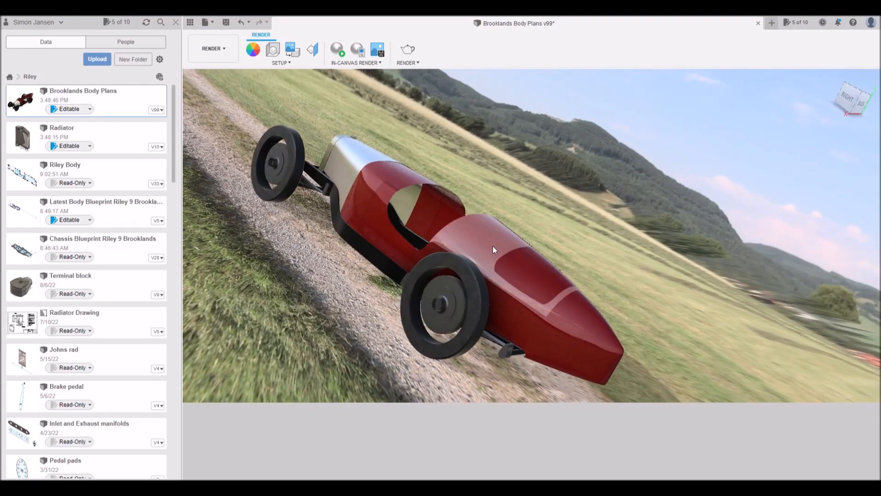
middle_click_drag(425, 252, 183, 158, "shift")
middle_click_drag(500, 215, 458, 252, "shift")
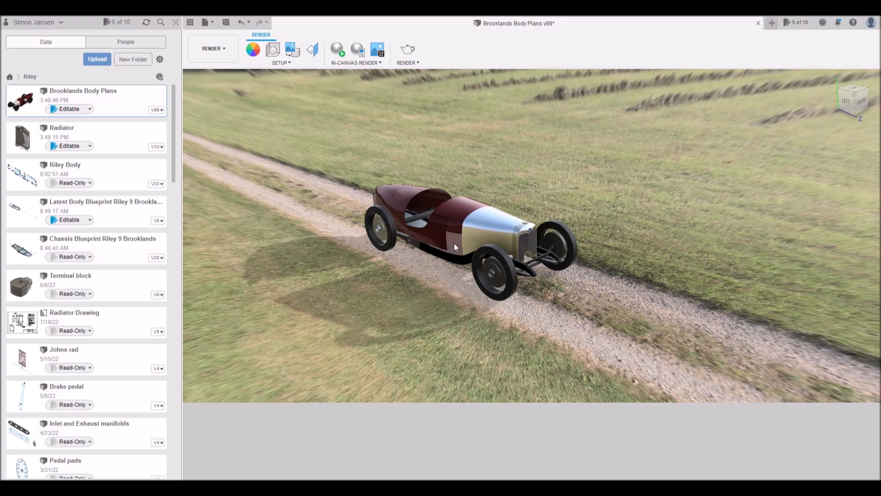
Step: Inspect the rendered bonnet, radiator and front wheels from the front left and return to the Design workspace
scroll(439, 206, "up", 4)
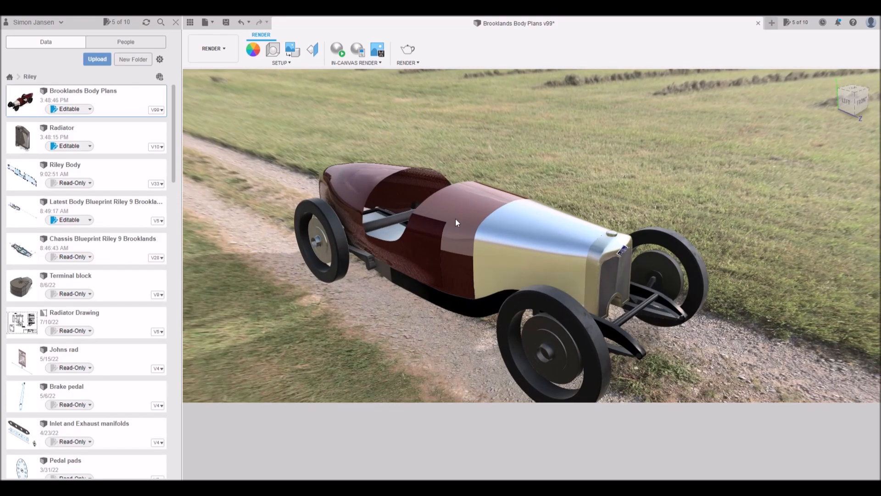
scroll(436, 253, "down", 4)
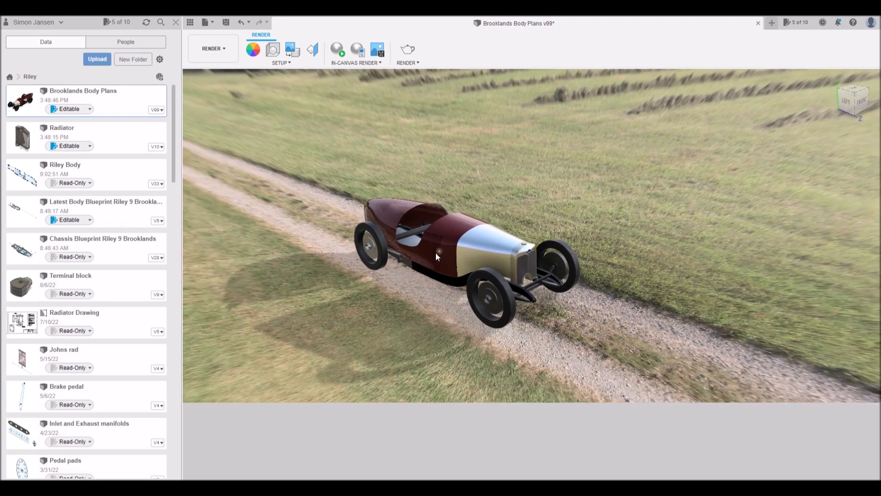
middle_click_drag(466, 283, 498, 267, "shift")
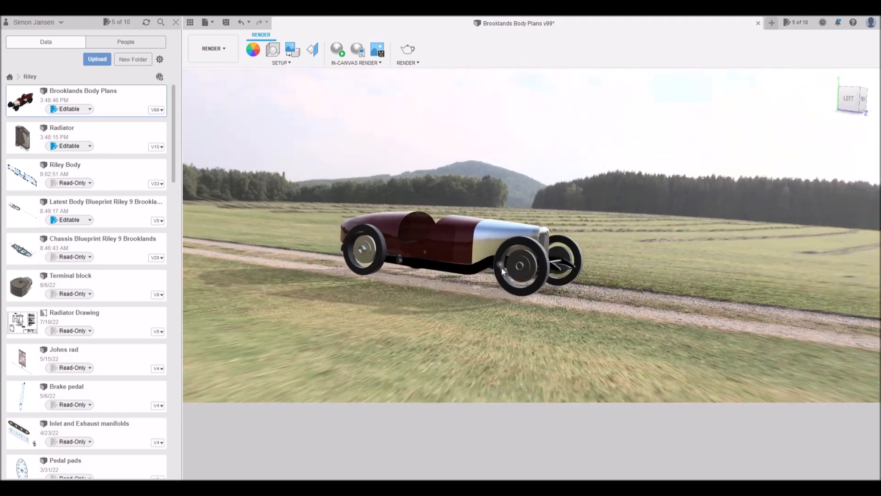
scroll(516, 250, "up", 6)
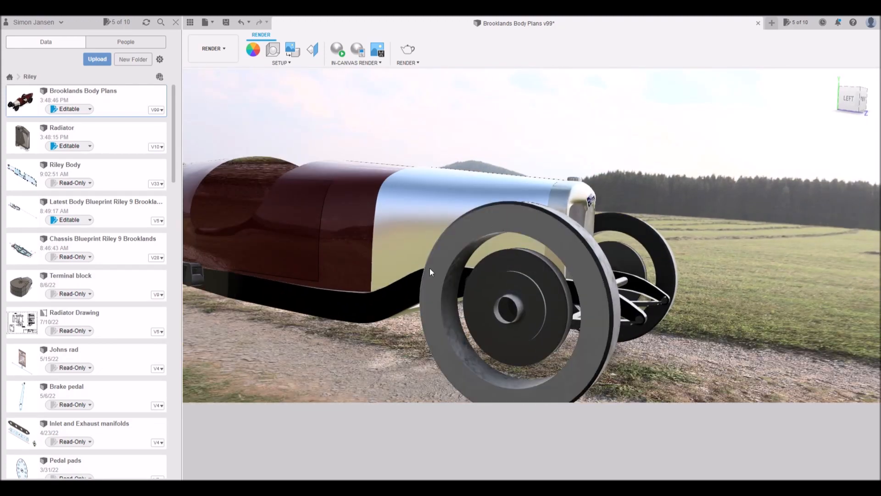
scroll(416, 268, "down", 5)
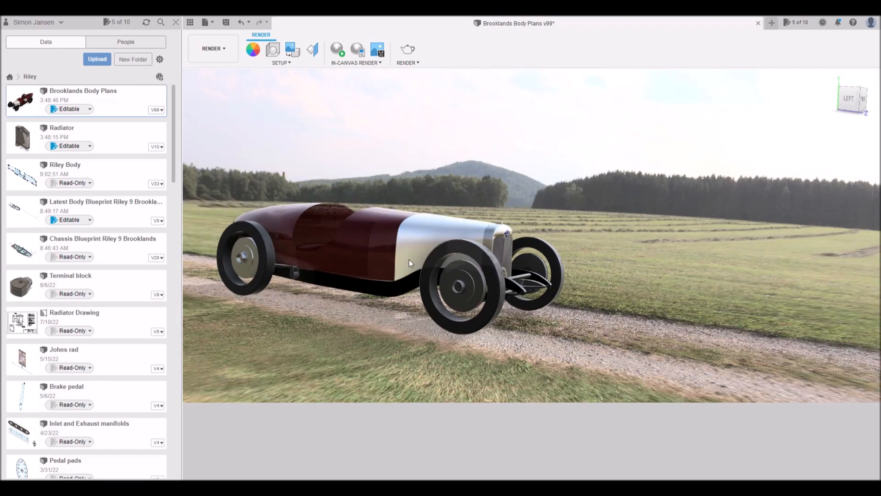
middle_click_drag(434, 249, 429, 277, "shift")
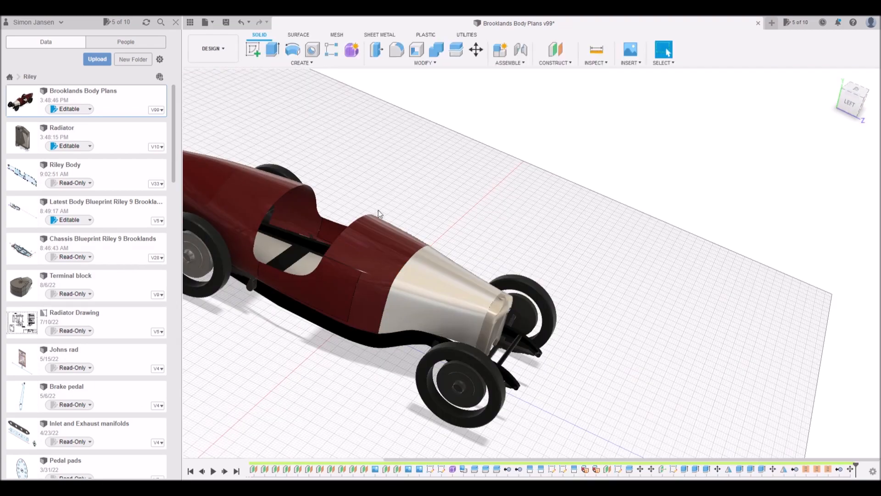
Step: Apply a colour-mapped surface analysis to the doors and body shell and check it from the front and the rear
middle_click_drag(405, 212, 586, 233)
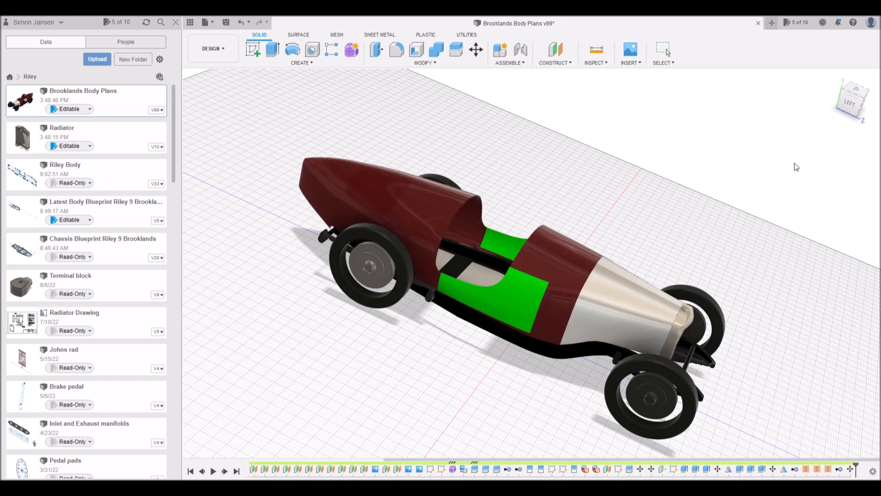
left_click(444, 214)
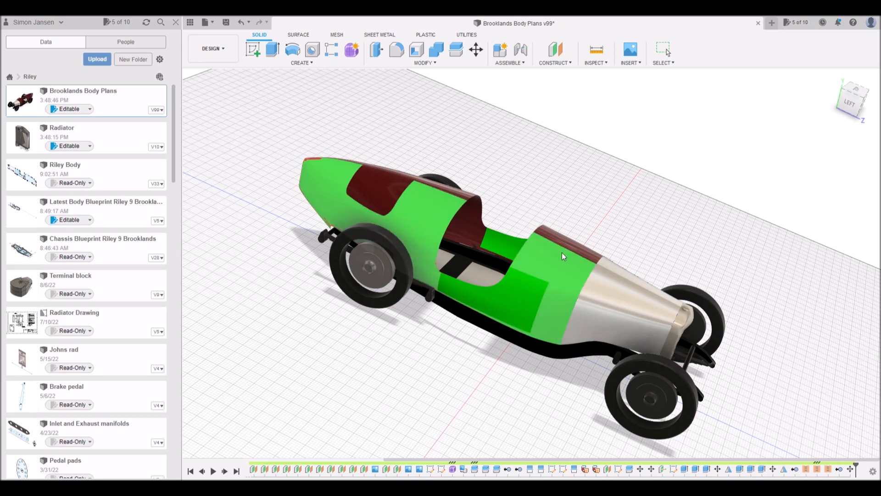
middle_click_drag(583, 258, 501, 266, "shift")
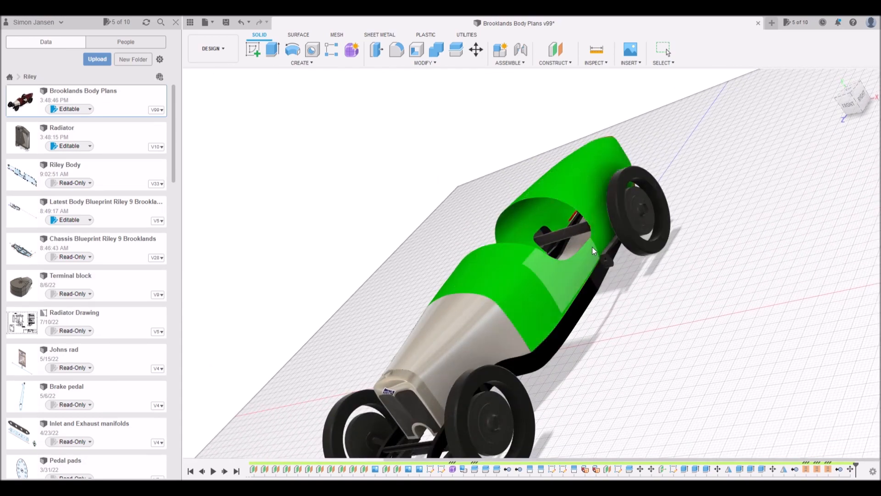
scroll(592, 245, "down", 3)
middle_click_drag(576, 245, 473, 268)
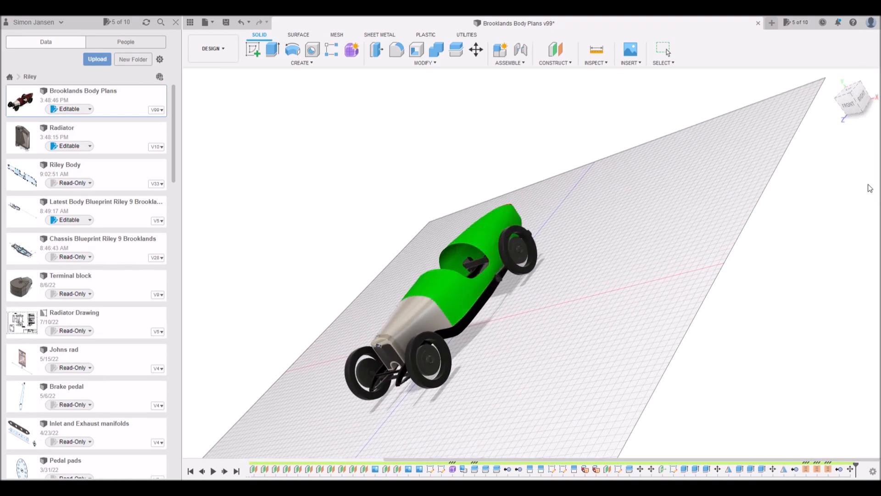
middle_click_drag(469, 271, 614, 240, "shift")
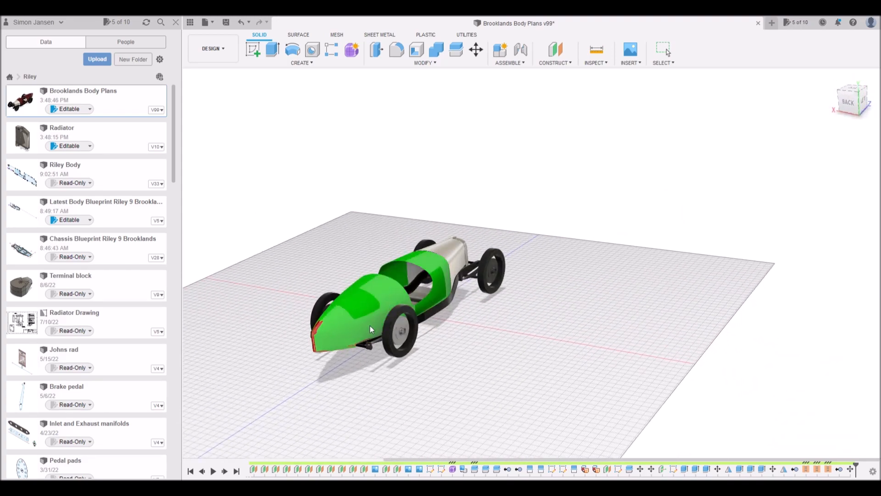
scroll(370, 326, "up", 5)
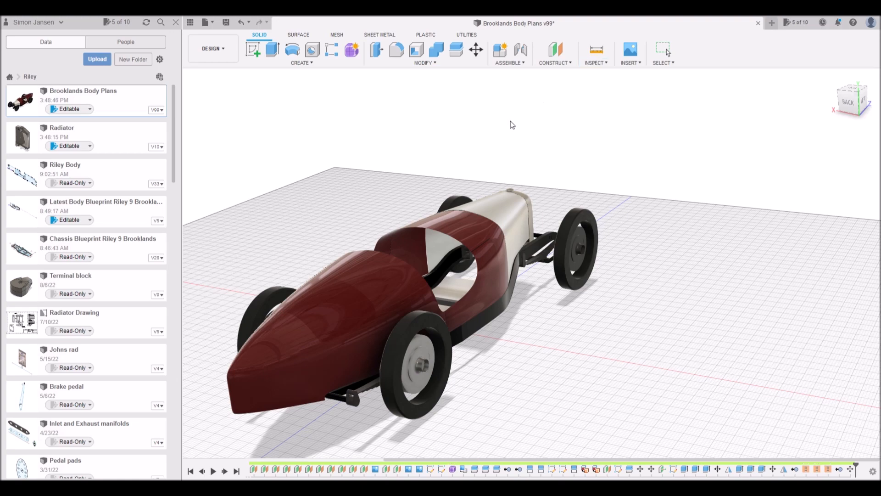
Step: Apply a zebra analysis to the body shell, tail panel and doors and check the stripes along both sides
left_click(380, 287)
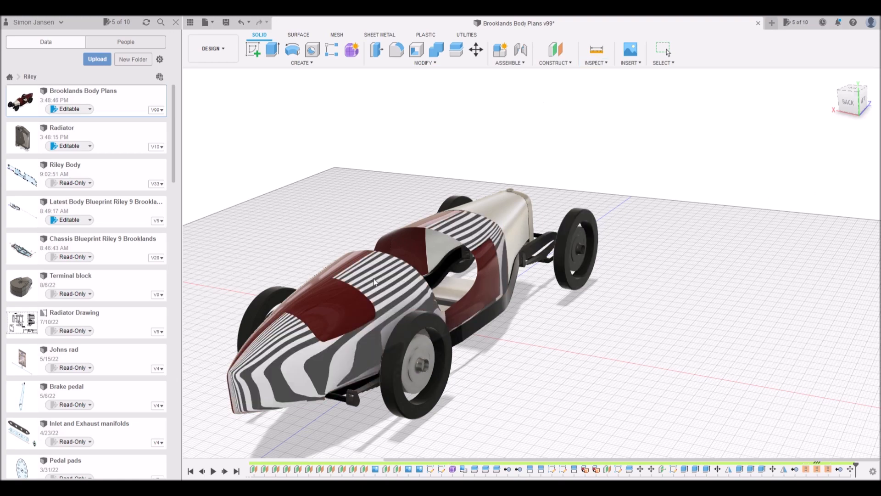
middle_click_drag(373, 283, 412, 290, "shift")
left_click(391, 296)
middle_click_drag(415, 321, 459, 299, "shift")
left_click(421, 291)
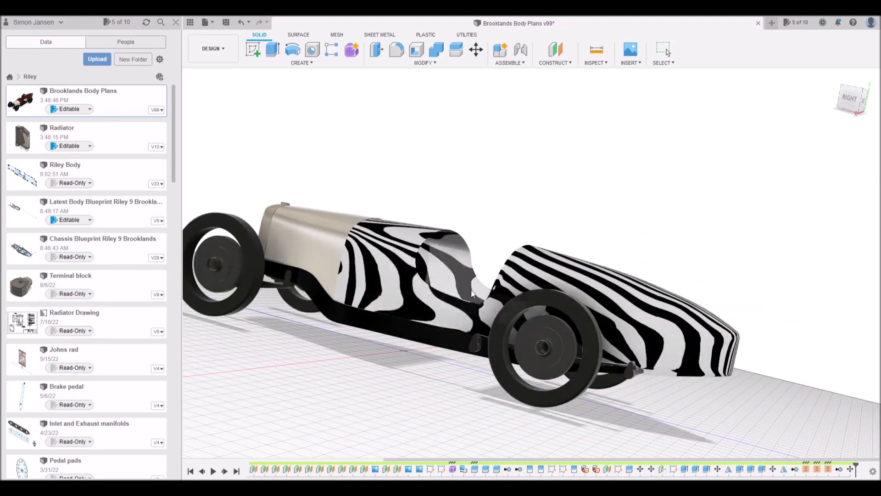
middle_click_drag(397, 246, 283, 272, "shift")
mouse_move(280, 275)
middle_mouse_down("shift")
mouse_move(267, 269)
mouse_move(277, 275)
middle_mouse_up("shift")
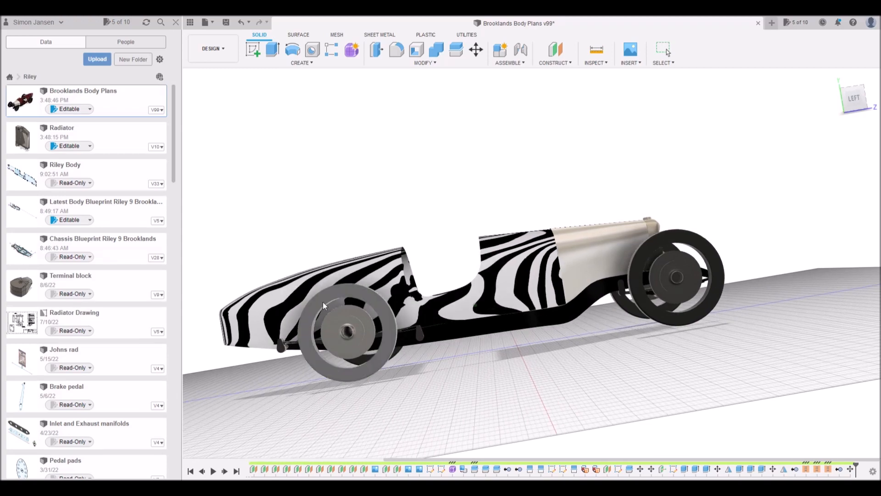
Step: Inspect the zebra stripes around the left door and rear wheel up close and close the analysis
scroll(422, 298, "up", 8)
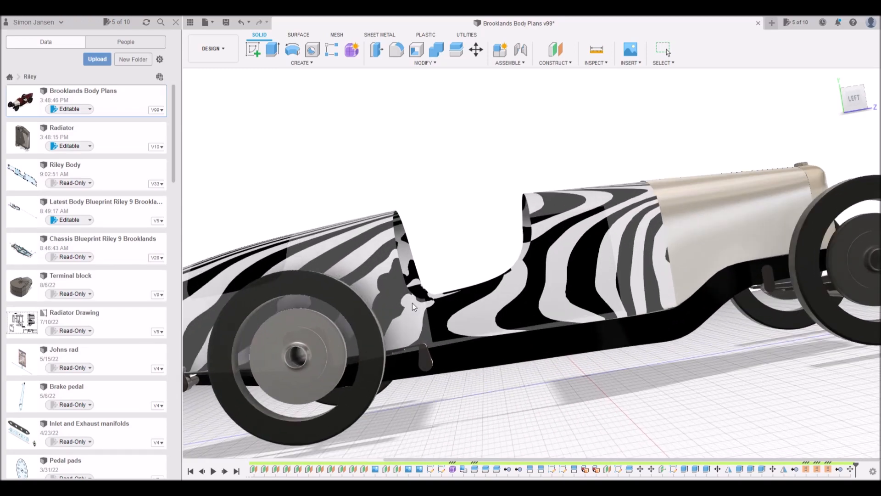
middle_click_drag(412, 325, 413, 292, "shift")
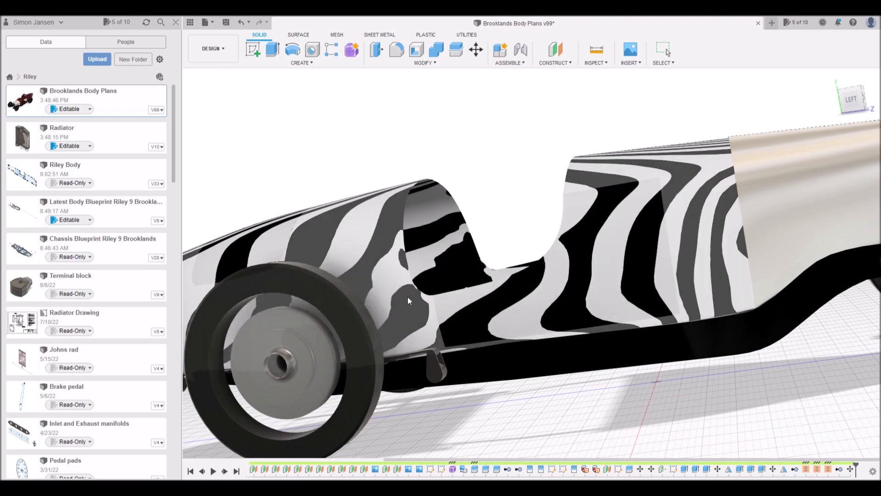
scroll(406, 298, "down", 6)
middle_click_drag(556, 264, 457, 262, "shift")
scroll(526, 310, "down", 8)
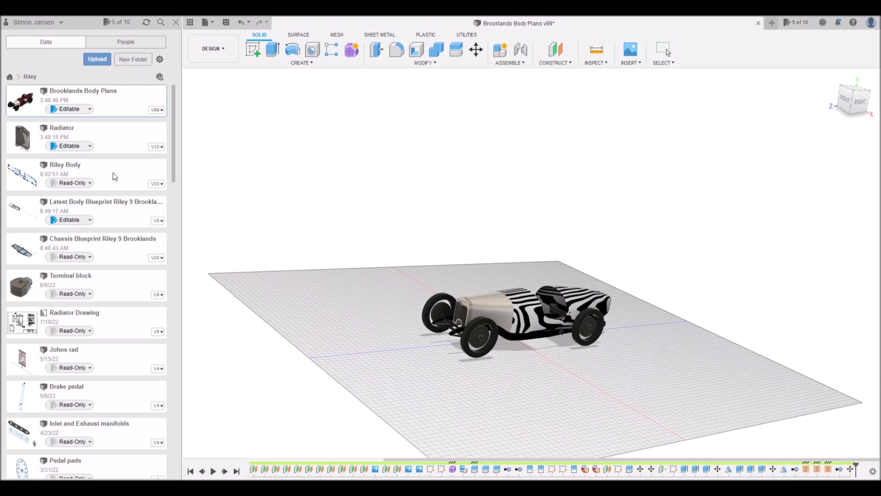
key("Escape")
Step: Examine the complete car from the front right, up close and as a whole
scroll(544, 312, "up", 5)
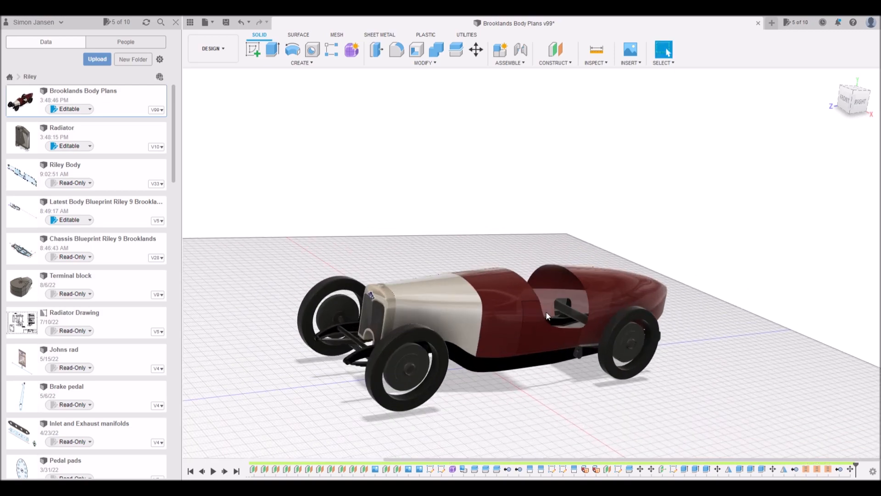
scroll(557, 352, "up", 8)
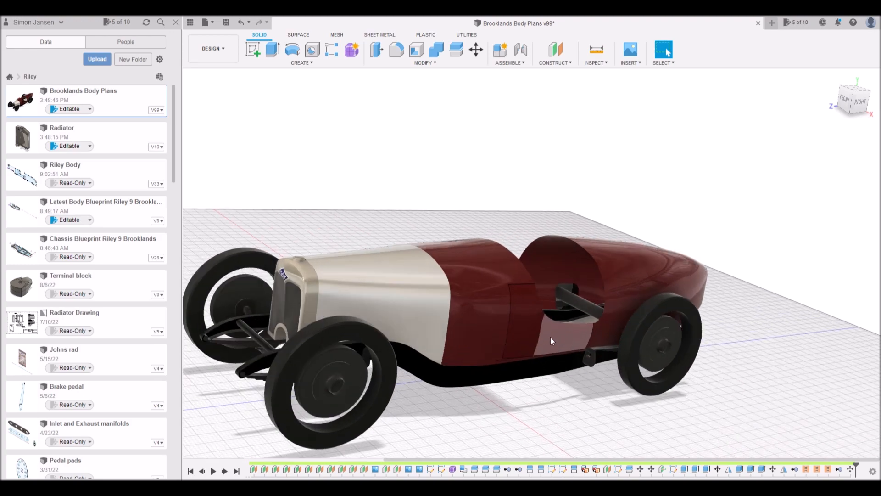
scroll(527, 387, "down", 8)
middle_click_drag(527, 387, 504, 396, "shift")
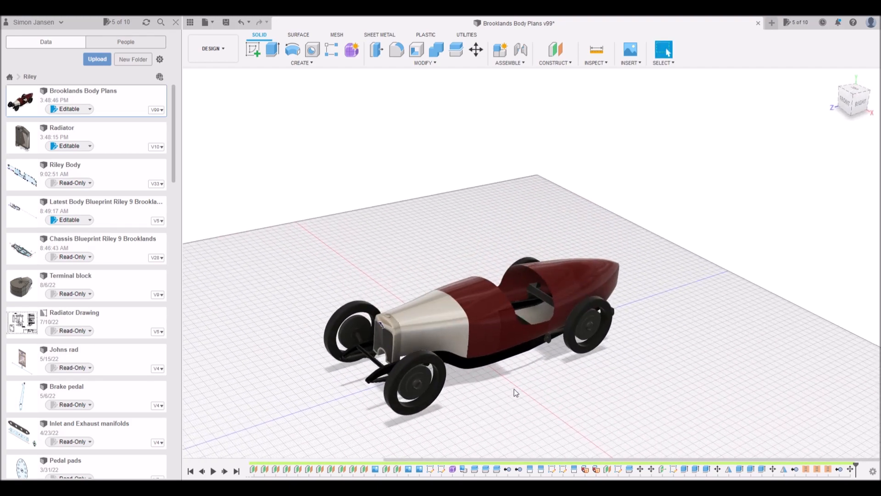
scroll(514, 389, "up", 5)
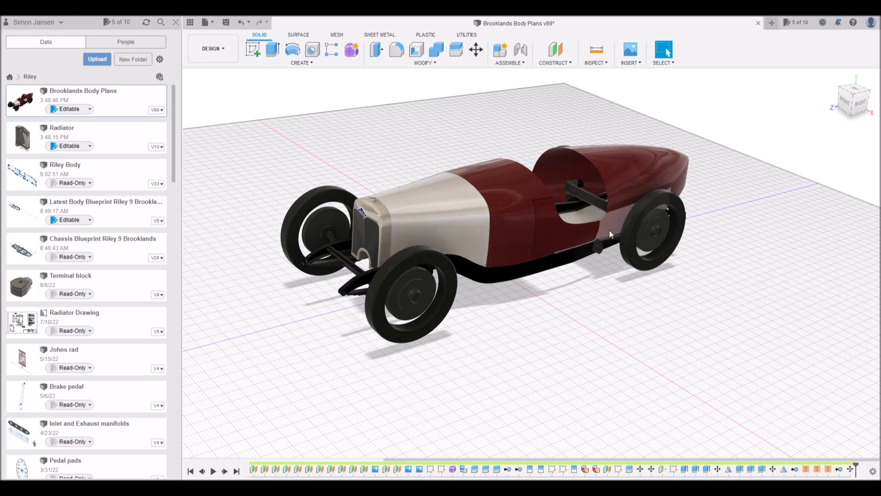
scroll(494, 228, "down", 4)
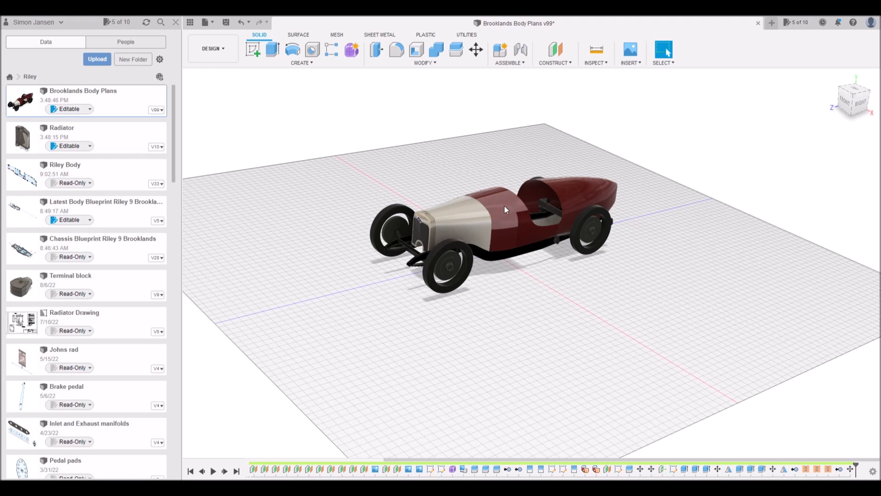
middle_click_drag(524, 221, 476, 244)
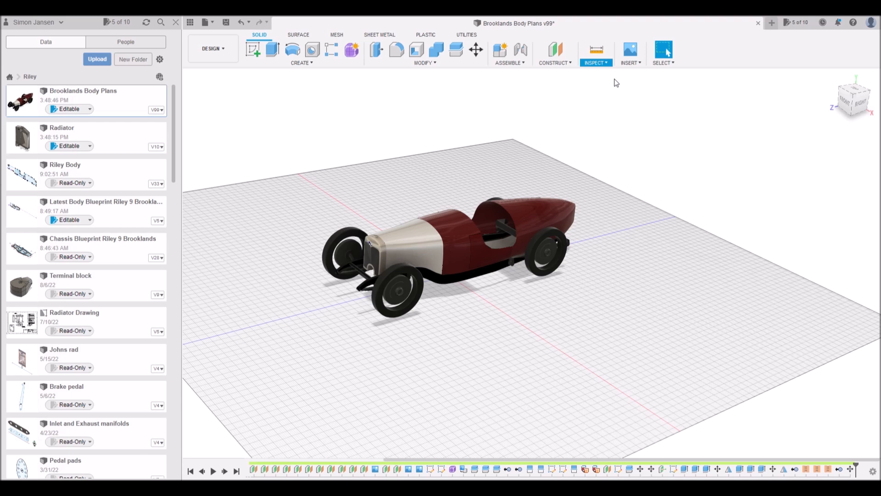
Step: Section the car across its length, moving the cutting plane to 1100 and back to 400, inspect the cut body, and close the analysis
left_click(612, 166)
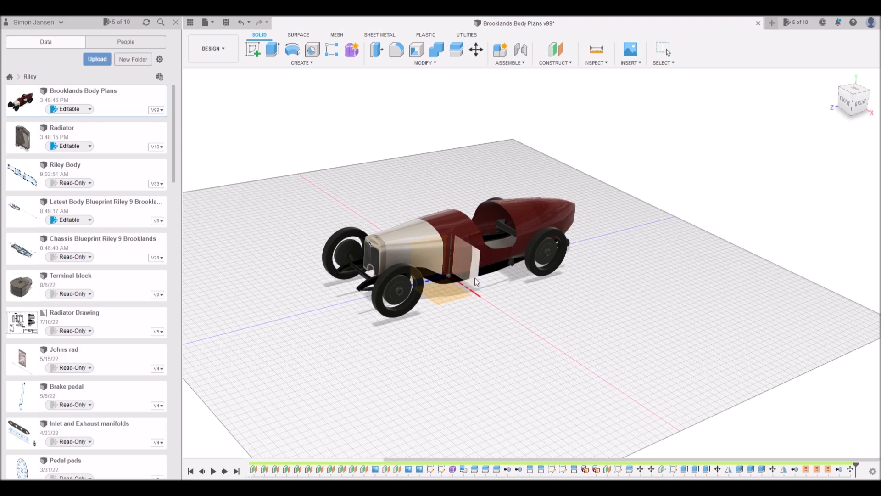
left_click(470, 270)
left_click_drag(422, 287, 354, 289)
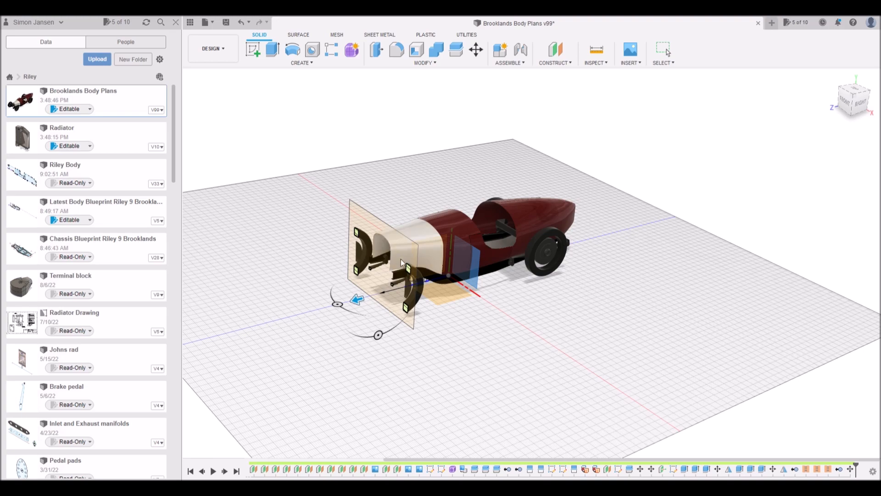
middle_click_drag(400, 270, 456, 266, "shift")
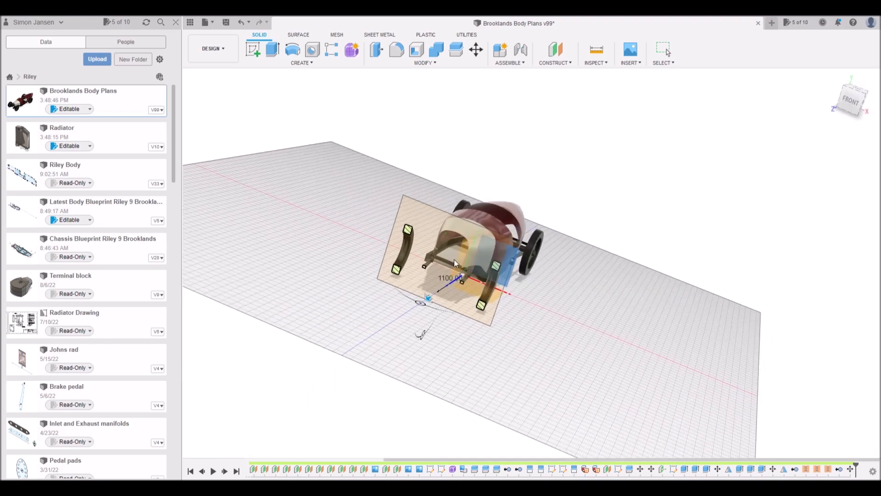
mouse_move(456, 288)
left_mouse_down()
mouse_move(440, 293)
mouse_move(445, 278)
left_mouse_up()
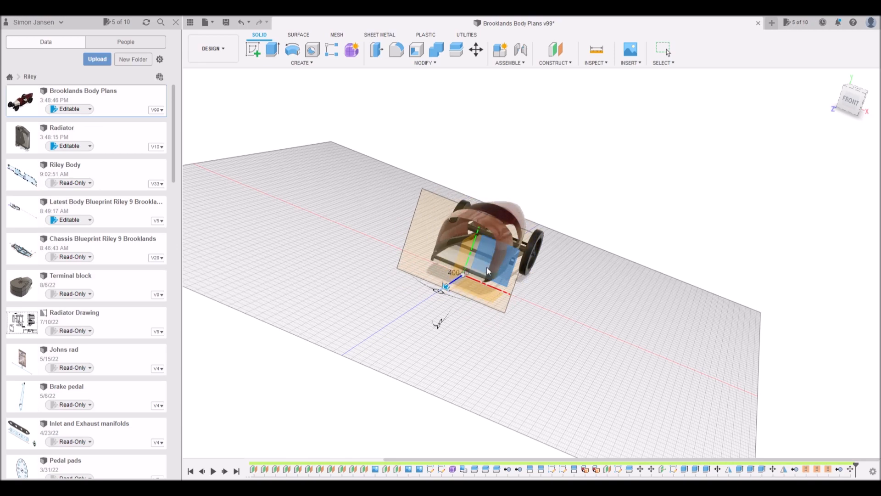
scroll(469, 272, "down", 3)
middle_click_drag(490, 295, 365, 274, "shift")
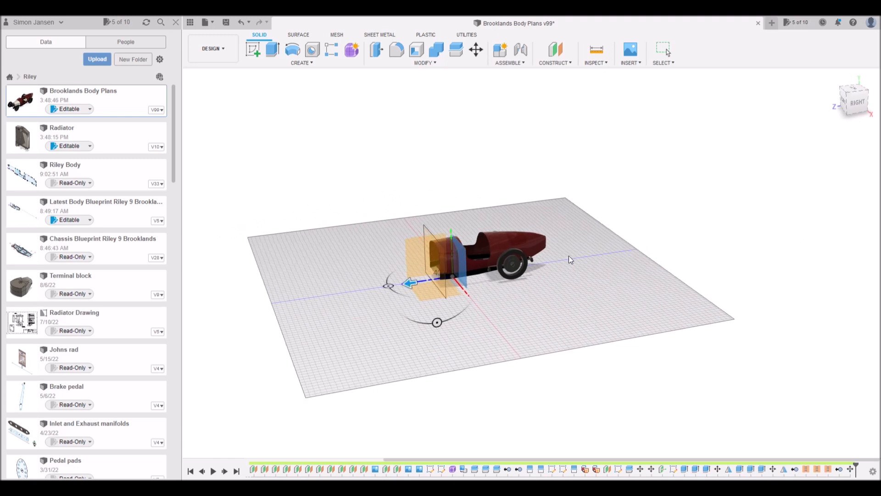
key("Escape")
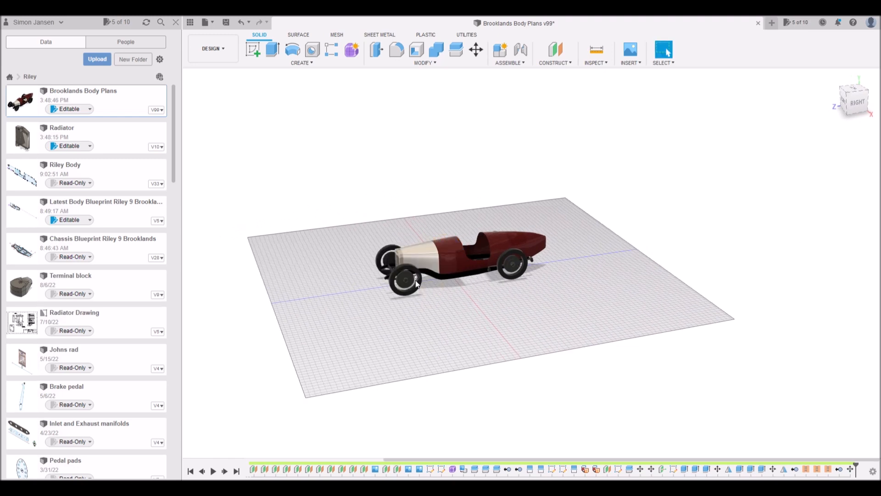
Step: Examine the complete car's bonnet, body side and wheels from the right, up close and as a whole
scroll(472, 280, "up", 5)
scroll(461, 279, "up", 3)
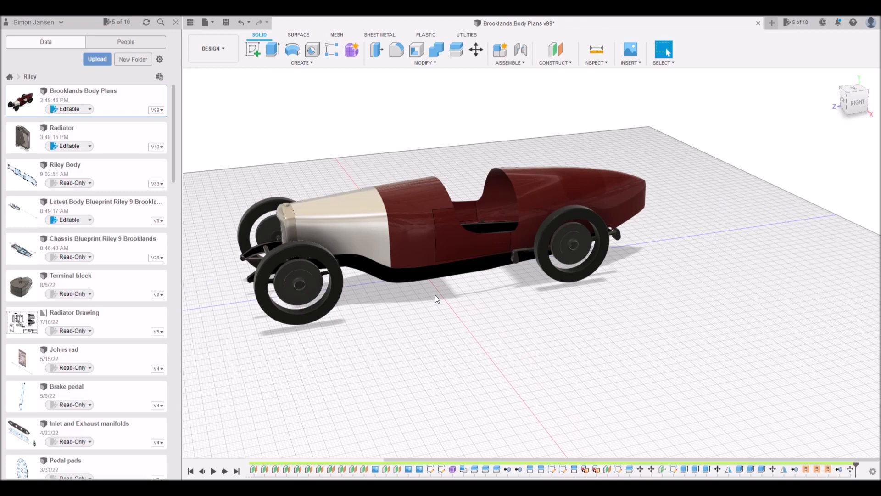
scroll(435, 295, "down", 4)
middle_click_drag(430, 270, 474, 307)
scroll(475, 307, "up", 2)
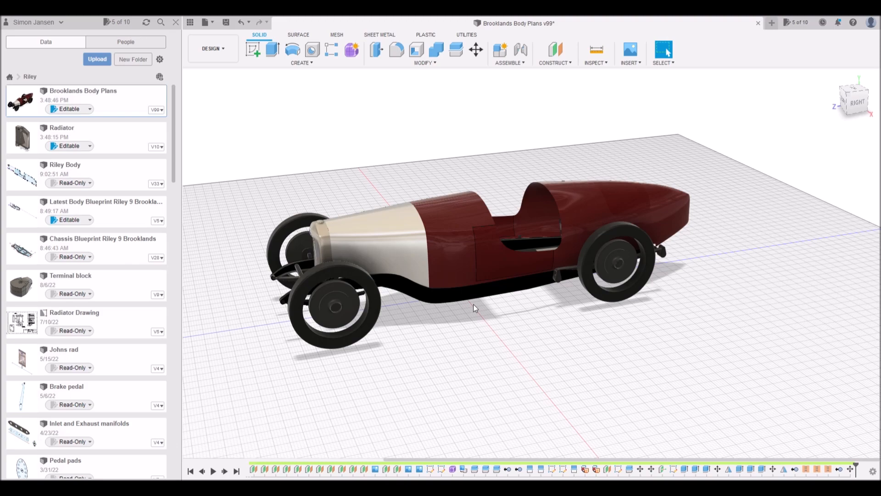
middle_click_drag(500, 299, 336, 306, "shift")
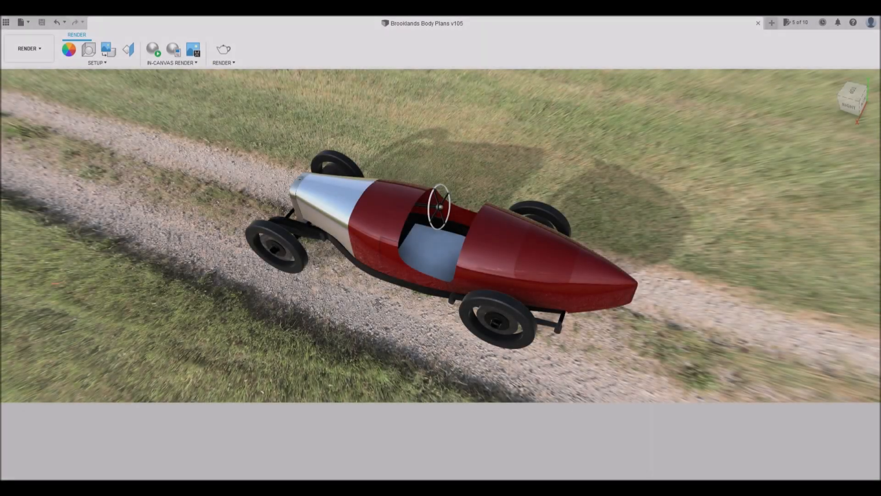
Step: Examine the rendered car's door edge, chassis rail and rear spring mounting near the right rear wheel up close
mouse_move(372, 301)
middle_mouse_down("shift")
mouse_move(377, 288)
mouse_move(367, 301)
middle_mouse_up("shift")
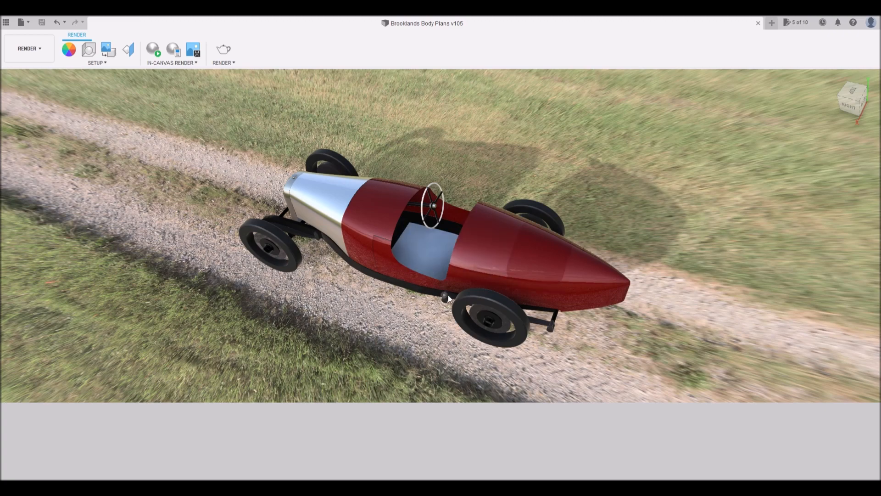
middle_click_drag(444, 299, 495, 274, "shift")
scroll(495, 274, "up", 6)
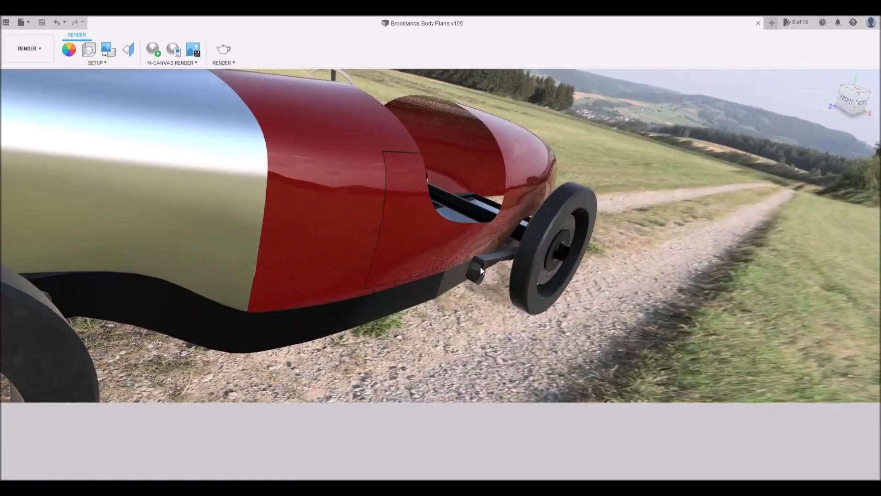
middle_click_drag(474, 257, 469, 247, "shift")
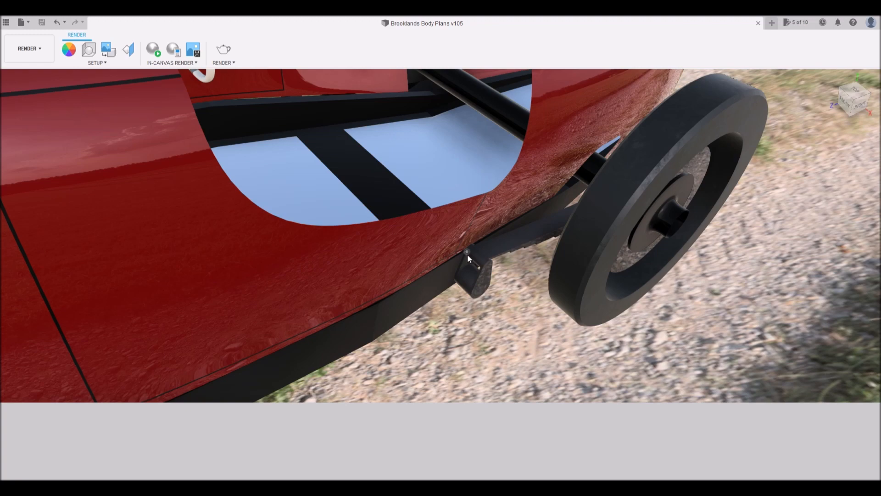
scroll(467, 255, "up", 8)
scroll(450, 218, "down", 5)
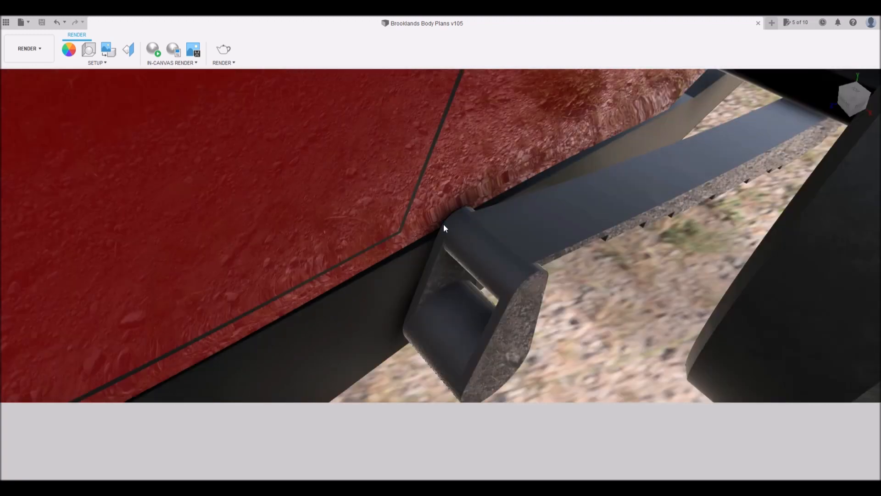
scroll(447, 242, "down", 2)
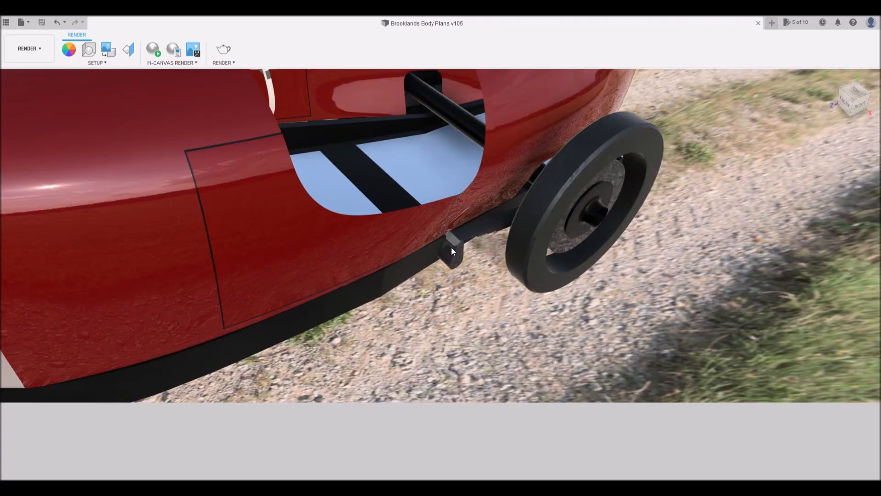
middle_click_drag(462, 254, 439, 235, "shift")
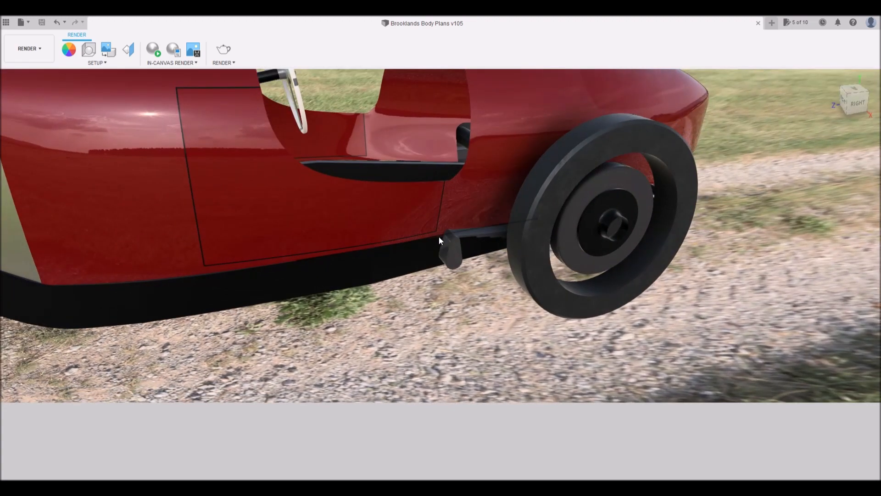
scroll(442, 248, "down", 3)
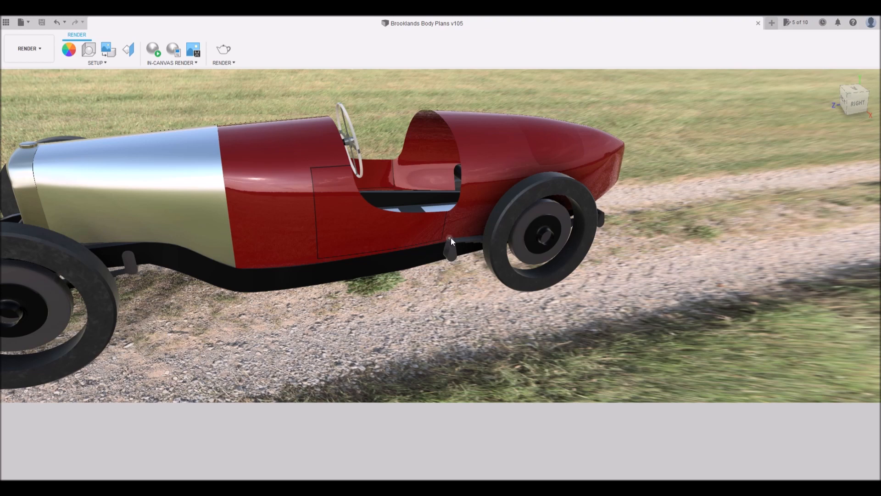
Step: Examine the rendered cockpit, steering wheel and floor from the right side and from above
scroll(404, 243, "down", 3)
middle_click_drag(408, 242, 393, 227, "shift")
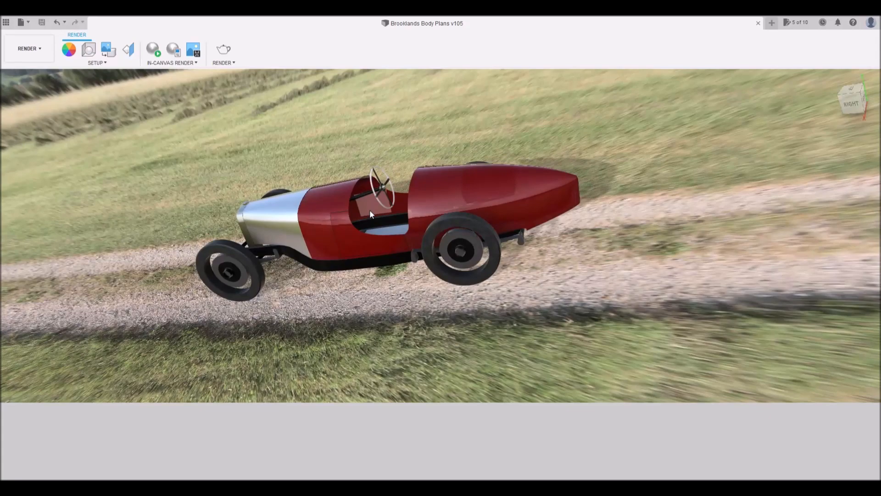
scroll(374, 212, "up", 10)
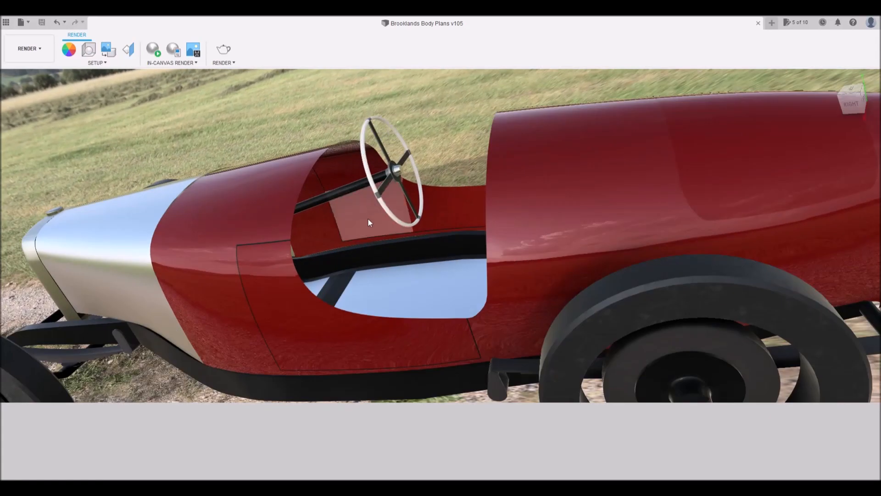
scroll(370, 224, "down", 10)
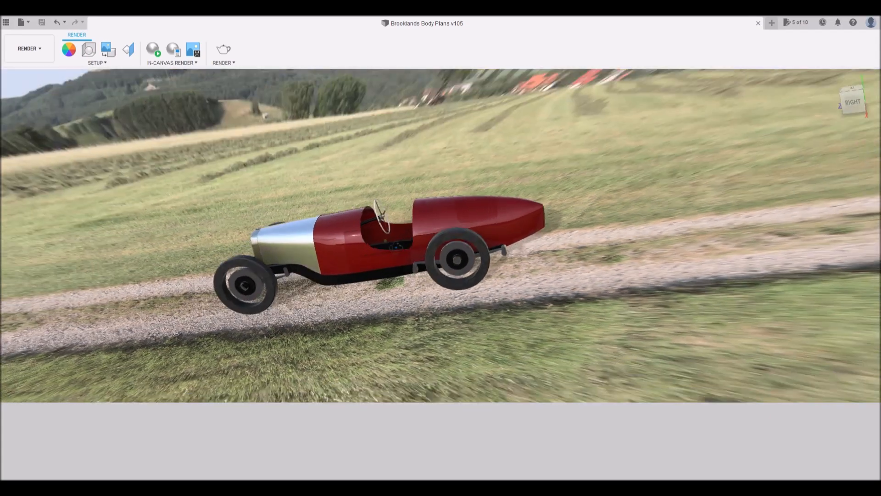
mouse_move(396, 246)
middle_mouse_down("shift")
mouse_move(396, 221)
mouse_move(407, 211)
mouse_move(342, 215)
mouse_move(279, 300)
mouse_move(403, 257)
middle_mouse_up("shift")
scroll(422, 257, "up", 5)
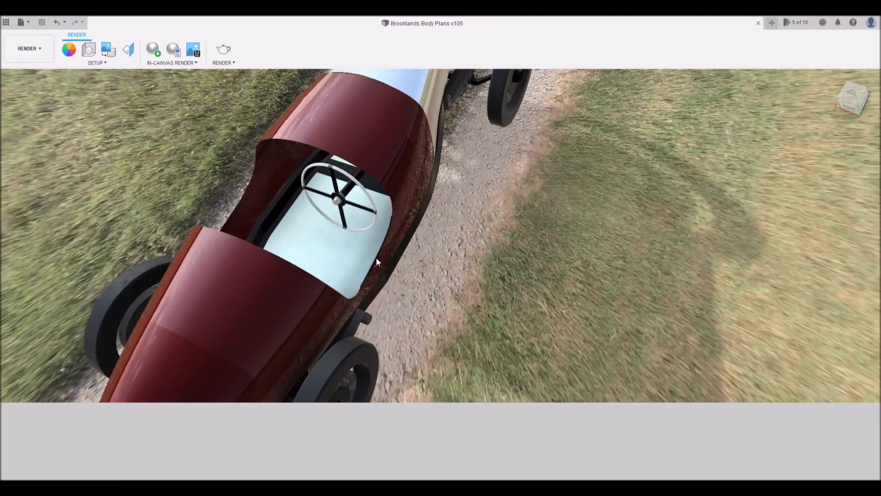
scroll(358, 245, "down", 4)
Step: Examine the complete rendered car on the country track from the right side and from the front right
middle_click_drag(357, 245, 458, 213, "shift")
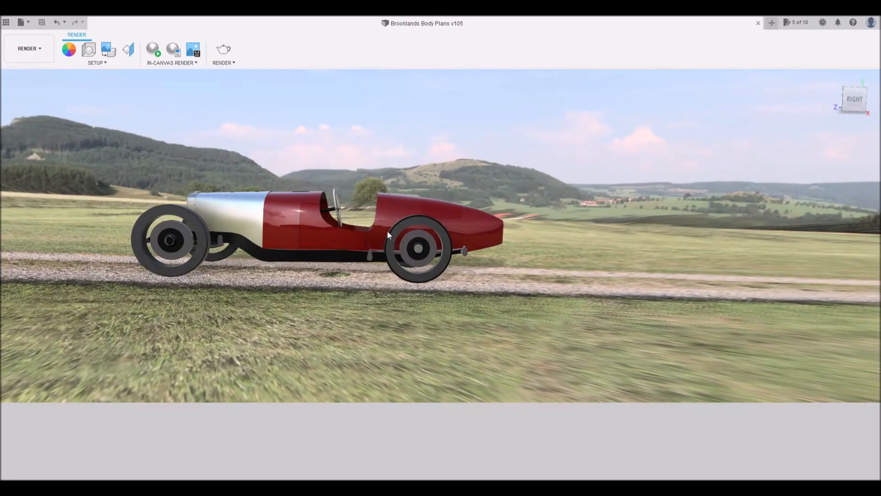
scroll(387, 230, "down", 3)
middle_click_drag(385, 231, 458, 251, "shift")
middle_click_drag(429, 248, 395, 230, "shift")
scroll(368, 224, "up", 5)
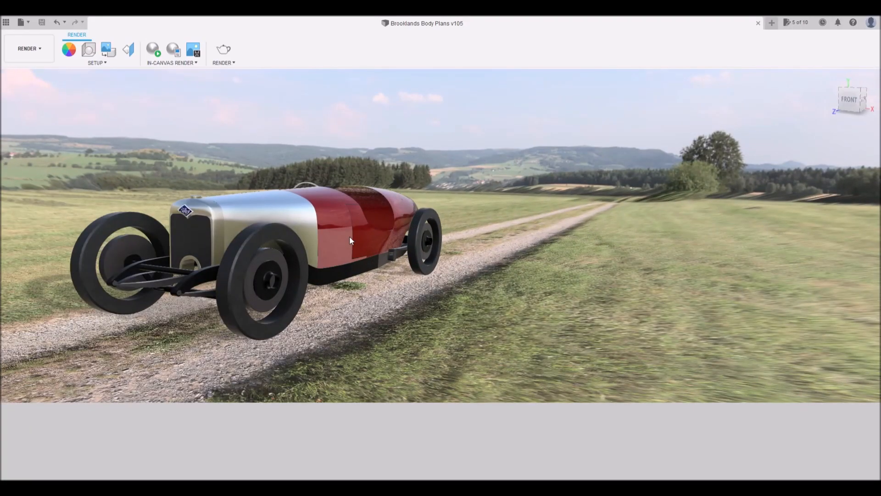
scroll(354, 260, "down", 5)
middle_click_drag(351, 250, 278, 250, "shift")
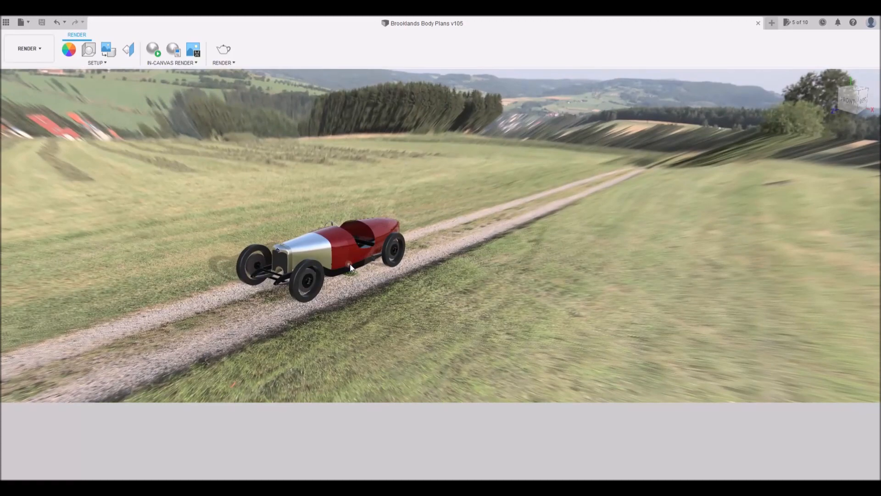
scroll(348, 266, "up", 5)
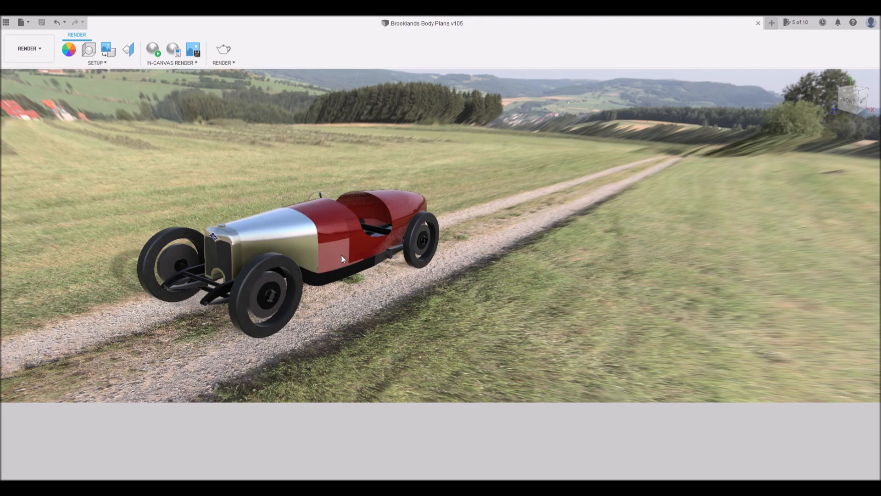
scroll(334, 273, "down", 3)
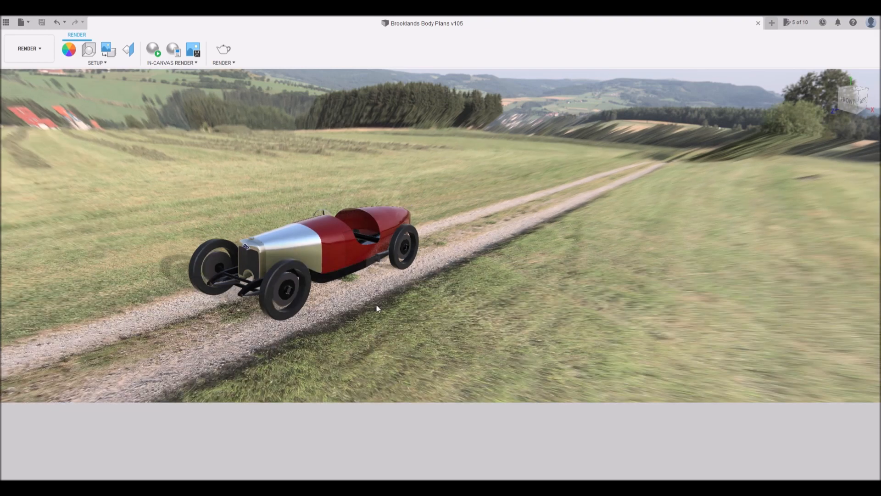